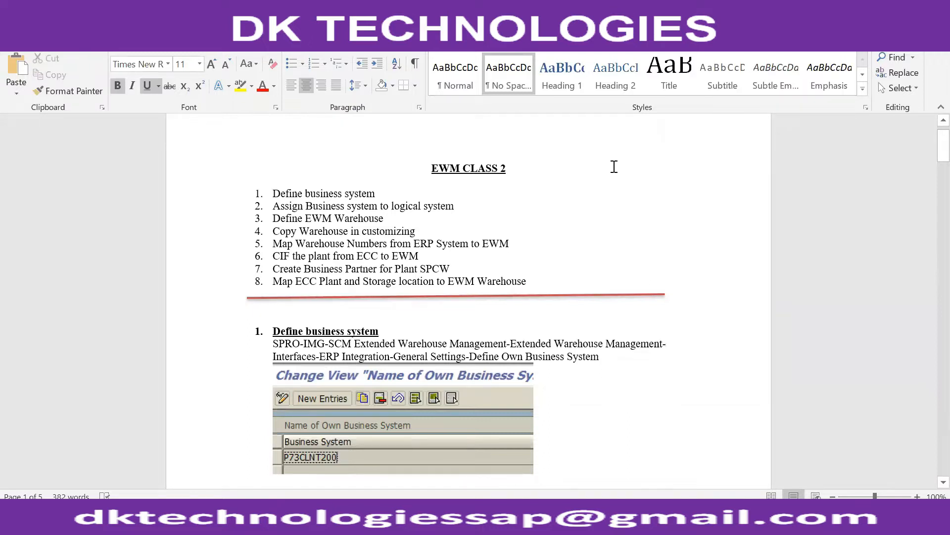
- Review the EWM CLASS 2 task list and the instructions for defining the business system and assigning it to a logical system
{"action": "scroll", "coordinate": [613, 167], "scroll_direction": "down", "scroll_amount": 3}
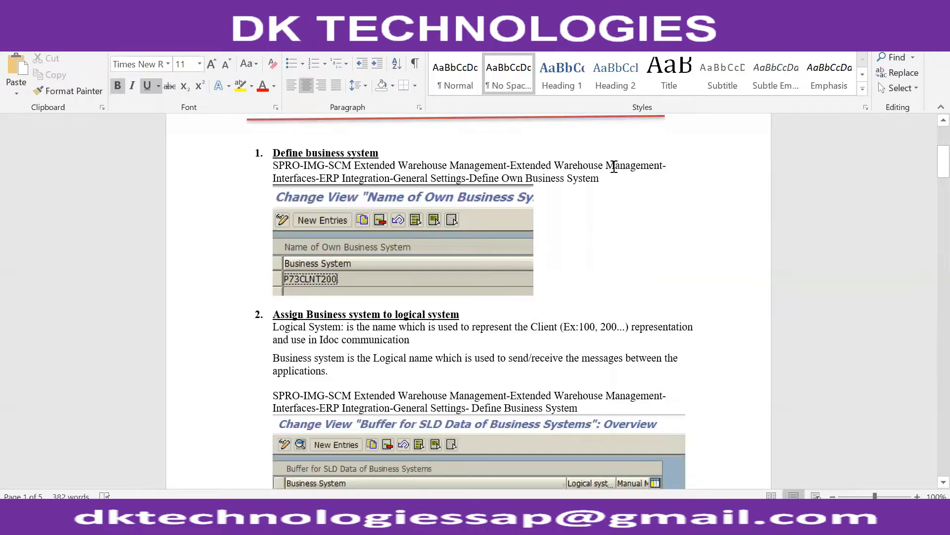
{"action": "scroll", "coordinate": [457, 220], "scroll_direction": "up", "scroll_amount": 3}
{"action": "left_click_drag", "start_coordinate": [461, 208], "coordinate": [275, 195]}
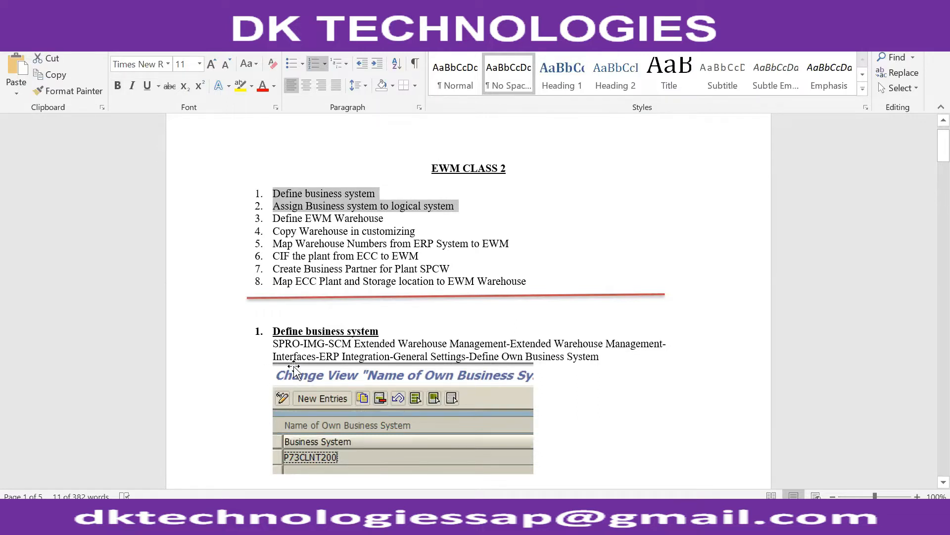
{"action": "scroll", "coordinate": [294, 369], "scroll_direction": "down", "scroll_amount": 3}
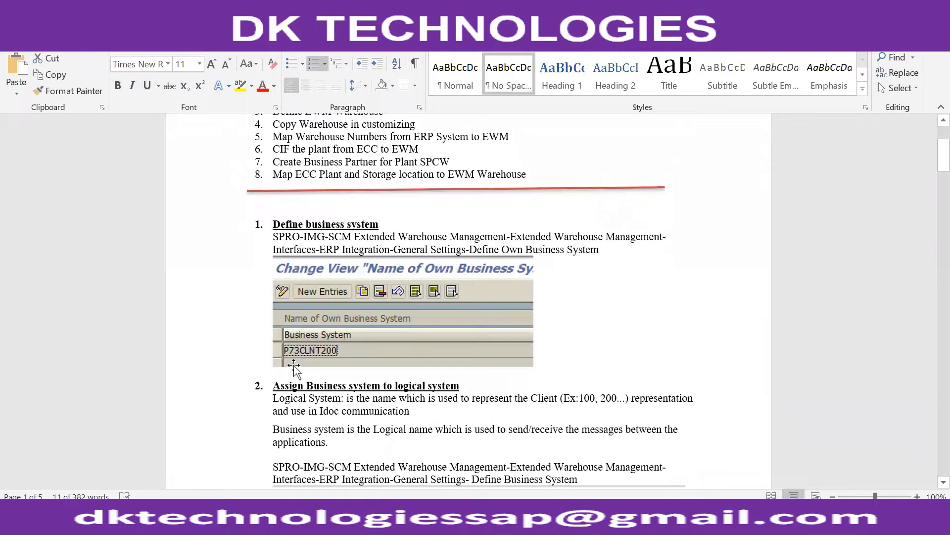
{"action": "key", "text": "alt+Tab"}
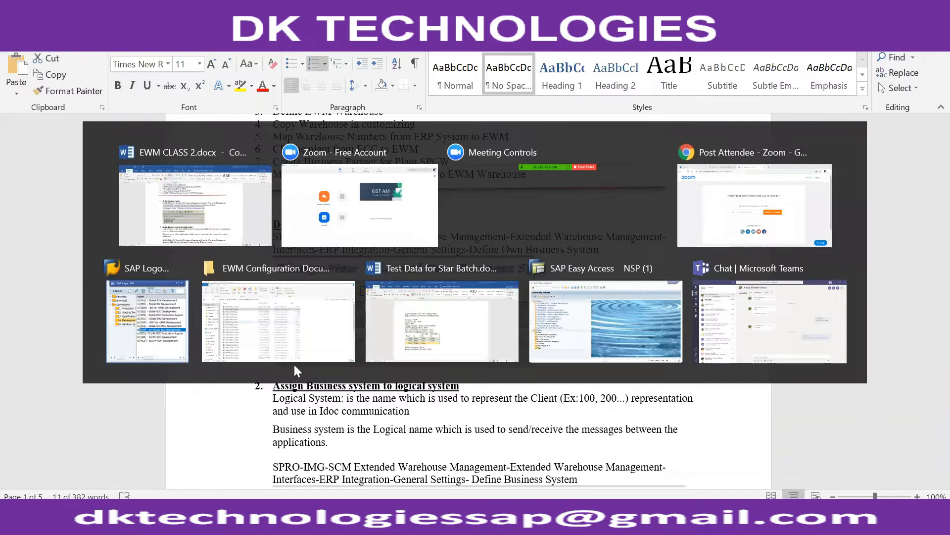
{"action": "key", "text": "alt+Tab"}
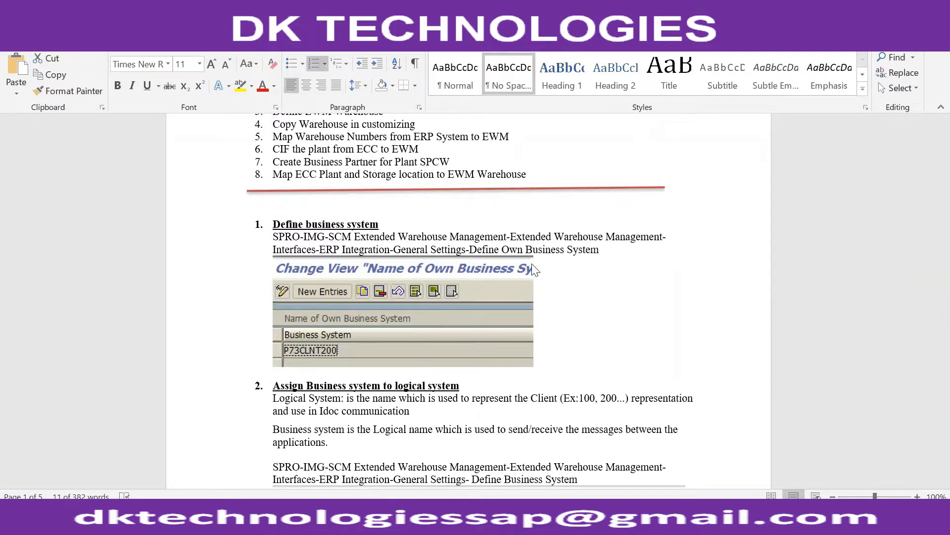
{"action": "scroll", "coordinate": [534, 270], "scroll_direction": "down", "scroll_amount": 3}
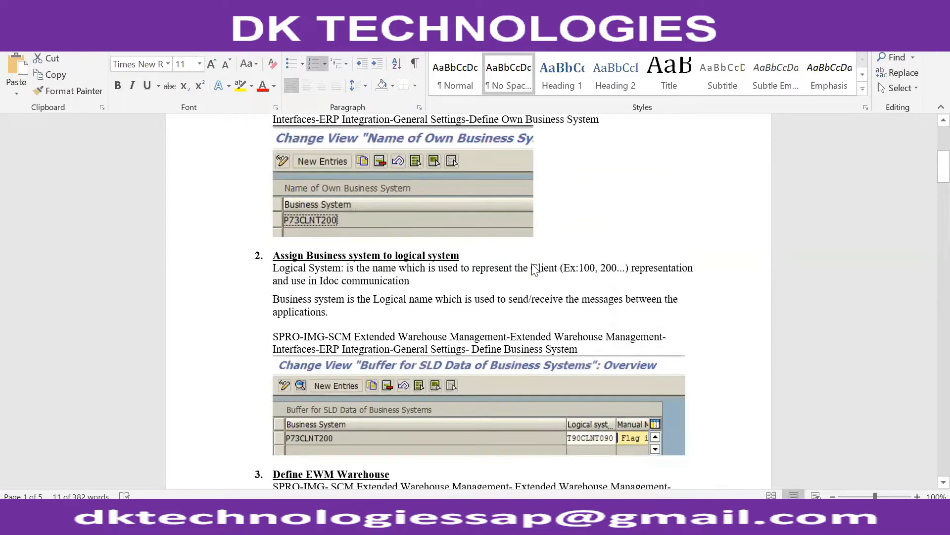
{"action": "scroll", "coordinate": [534, 269], "scroll_direction": "down", "scroll_amount": 1}
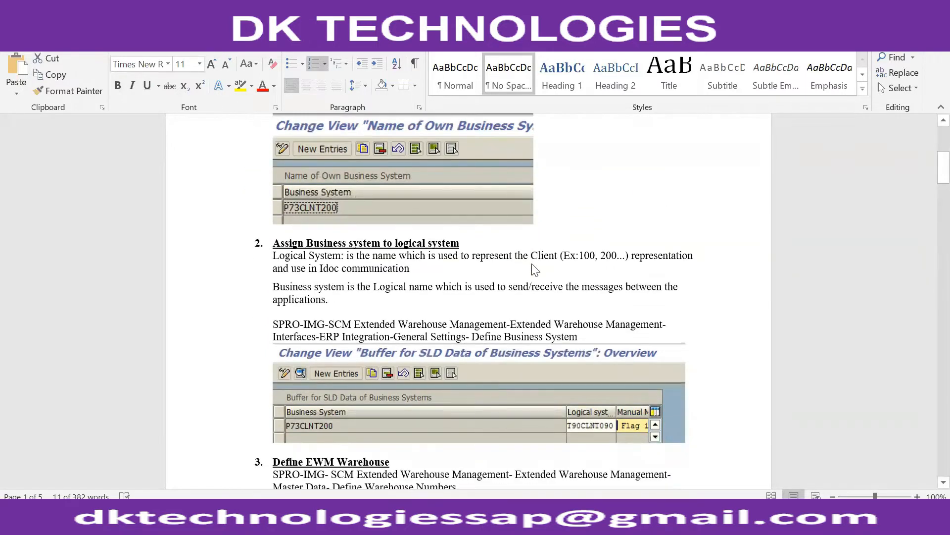
{"action": "scroll", "coordinate": [534, 270], "scroll_direction": "up", "scroll_amount": 2}
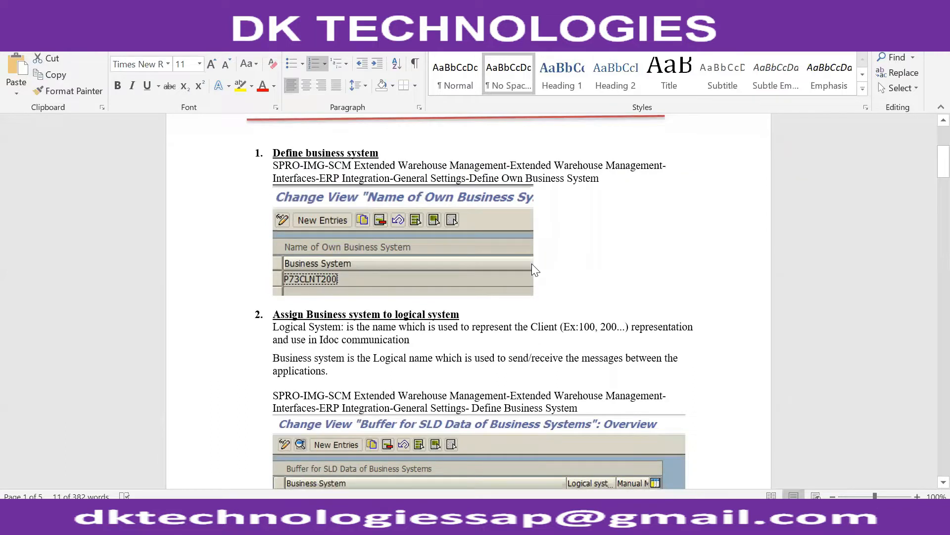
- Switch from the Word document to the open SAP Easy Access session
{"action": "key", "text": "alt+Tab"}
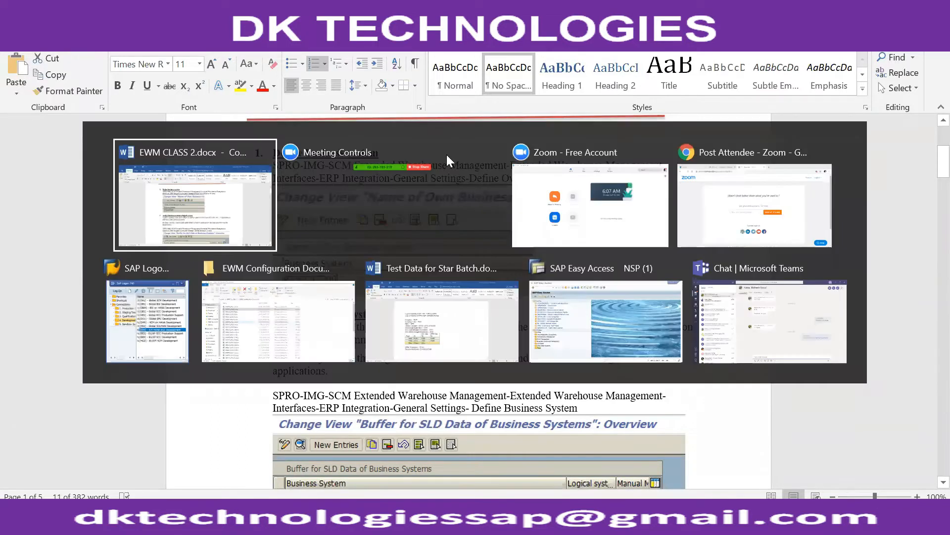
{"action": "key", "text": "alt+Tab"}
{"action": "key", "text": "alt+Tab"}
{"action": "key", "text": "alt+Tab"}
{"action": "key", "text": "alt+Tab"}
{"action": "key", "text": "alt+Tab"}
{"action": "key", "text": "alt+Tab"}
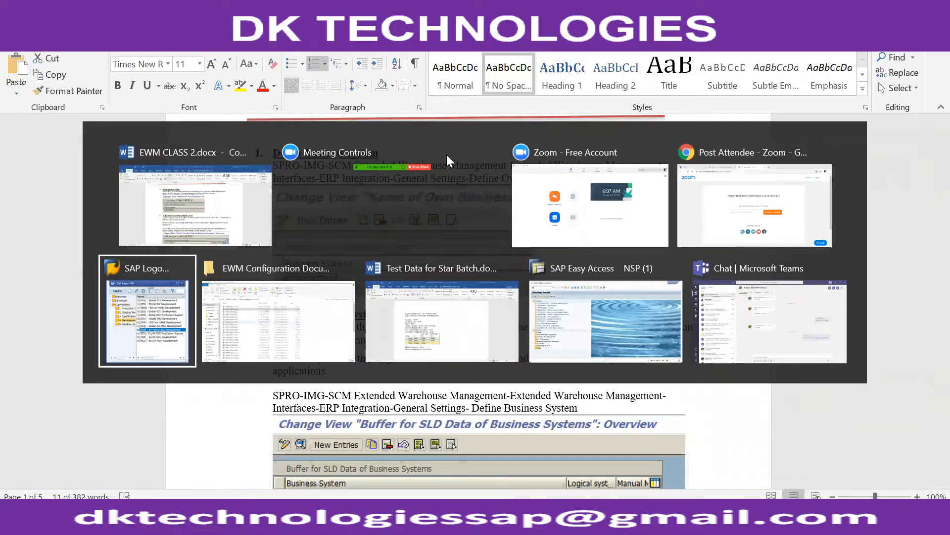
{"action": "key", "text": "alt+Tab"}
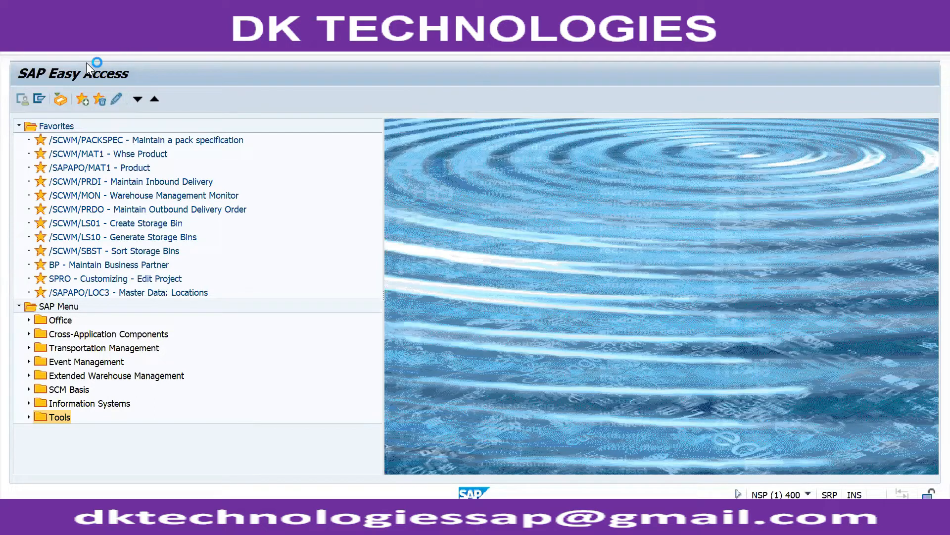
- Switch to SAP Logon, show the systems under Connections and open the EWM INS logon screen
{"action": "key", "text": "alt+Tab"}
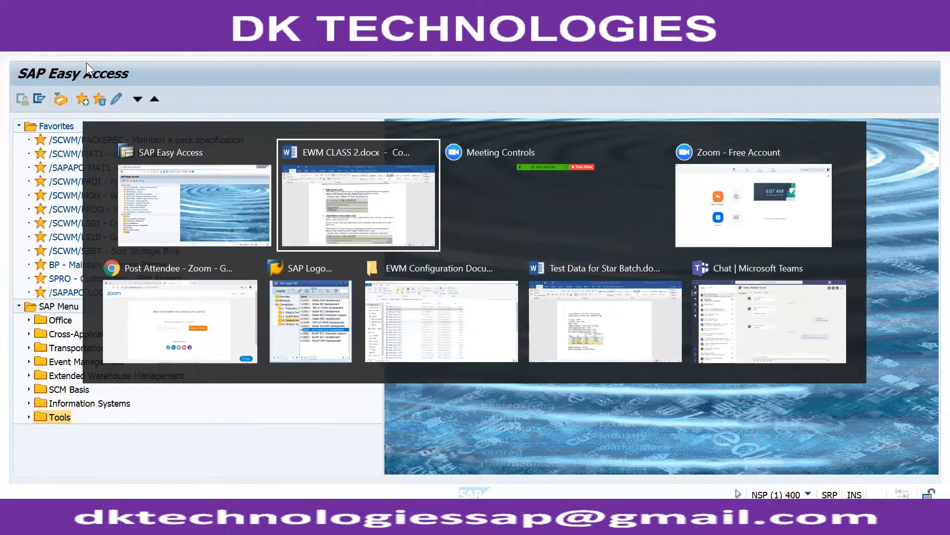
{"action": "key", "text": "alt+Tab"}
{"action": "key", "text": "alt+Tab"}
{"action": "key", "text": "alt+Tab"}
{"action": "key", "text": "alt+Tab"}
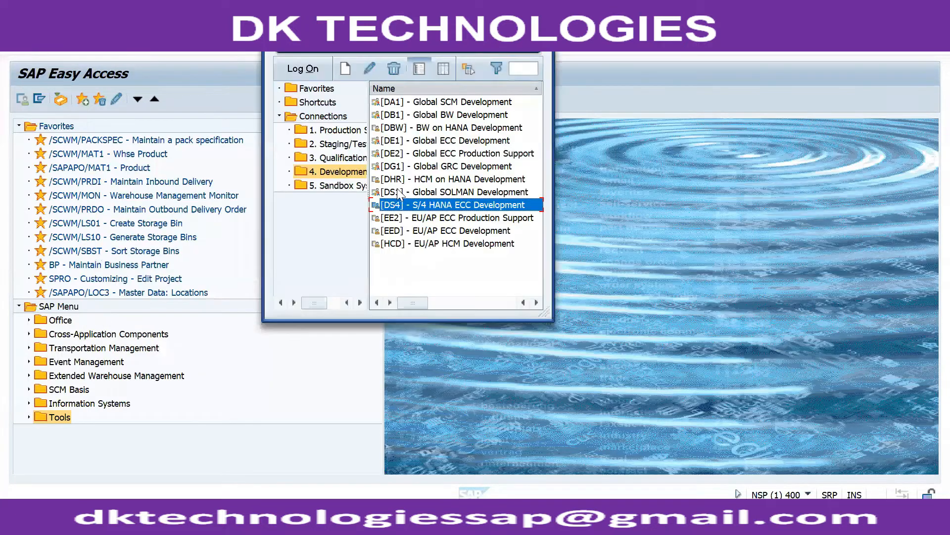
{"action": "left_click", "coordinate": [325, 117]}
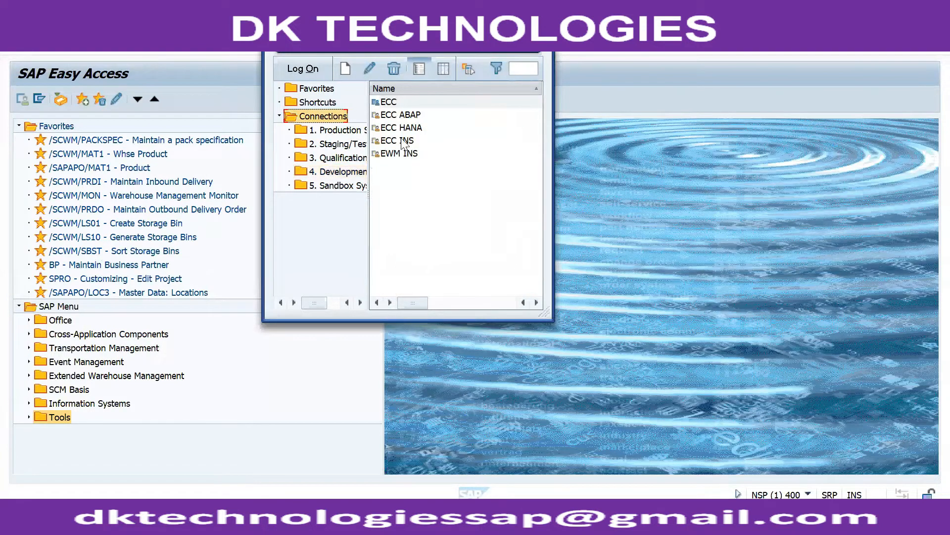
{"action": "double_click", "coordinate": [401, 140]}
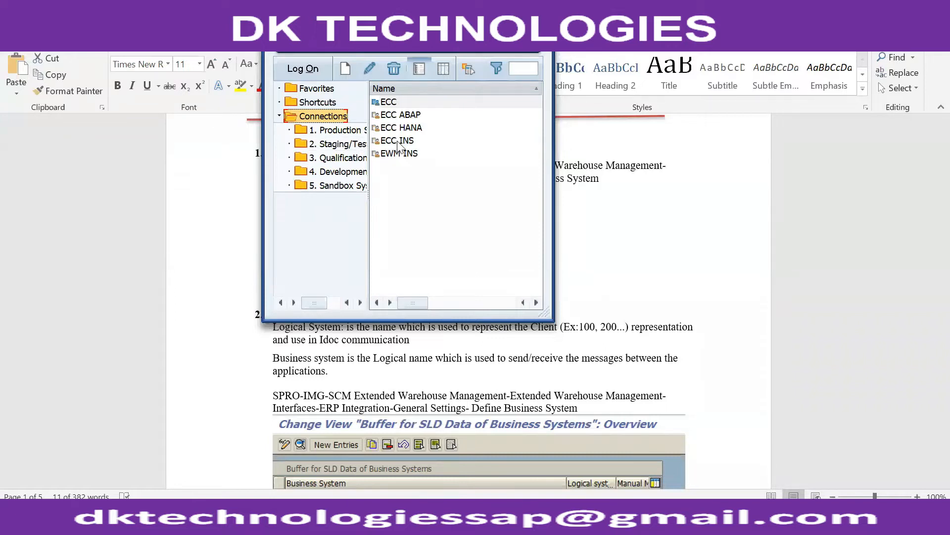
{"action": "left_click", "coordinate": [398, 142]}
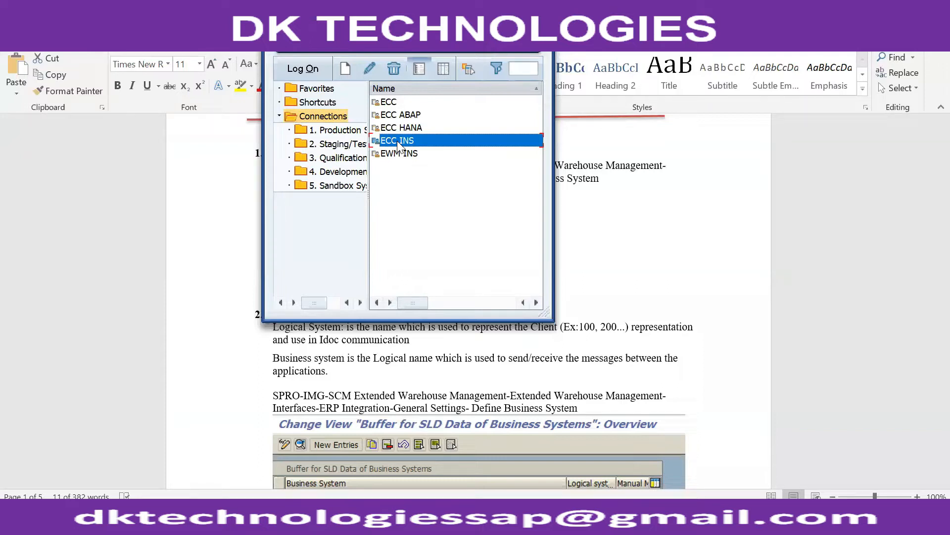
{"action": "left_click", "coordinate": [402, 154]}
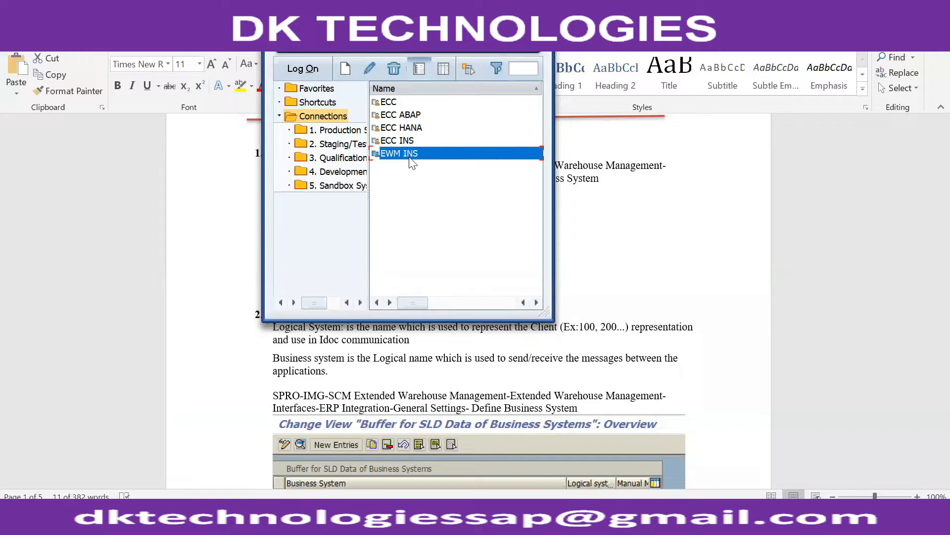
{"action": "double_click", "coordinate": [410, 158]}
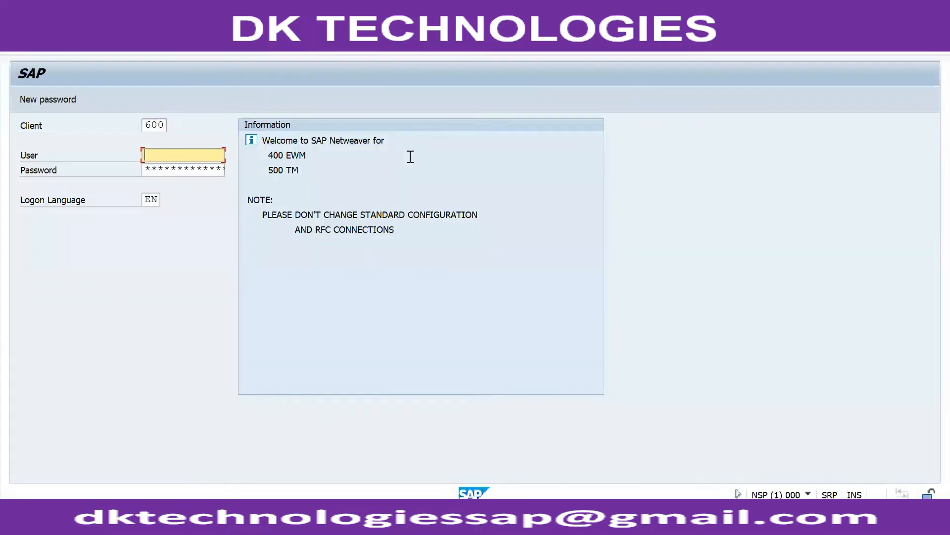
{"action": "left_click", "coordinate": [144, 122]}
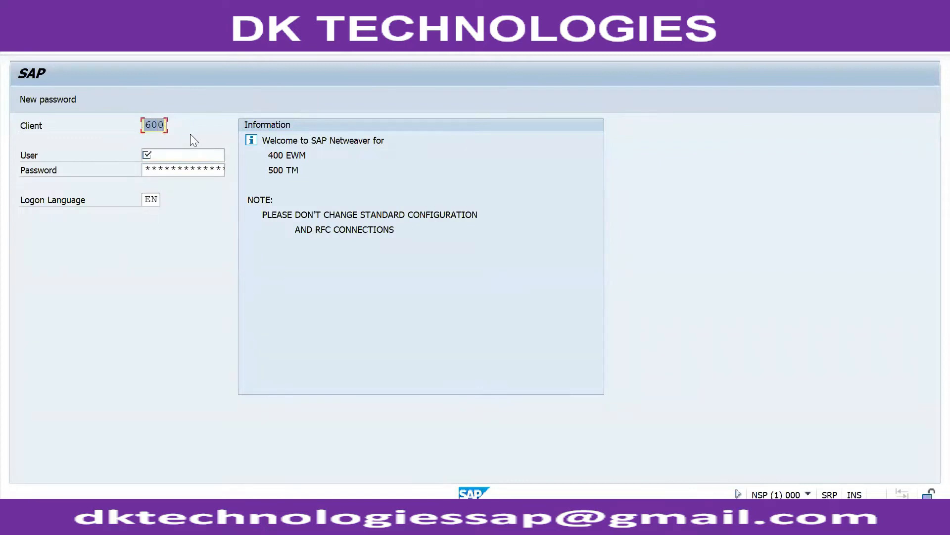
{"action": "type", "text": "4"}
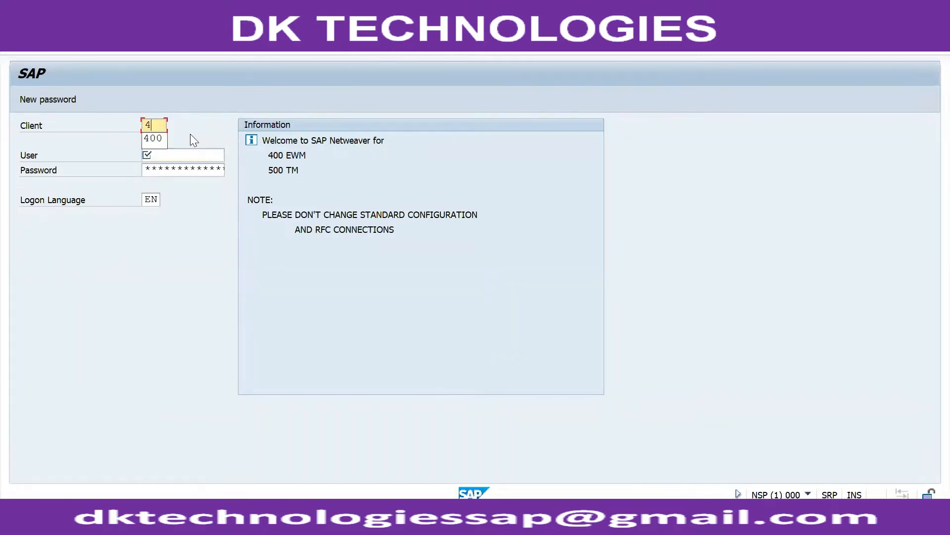
{"action": "type", "text": "00"}
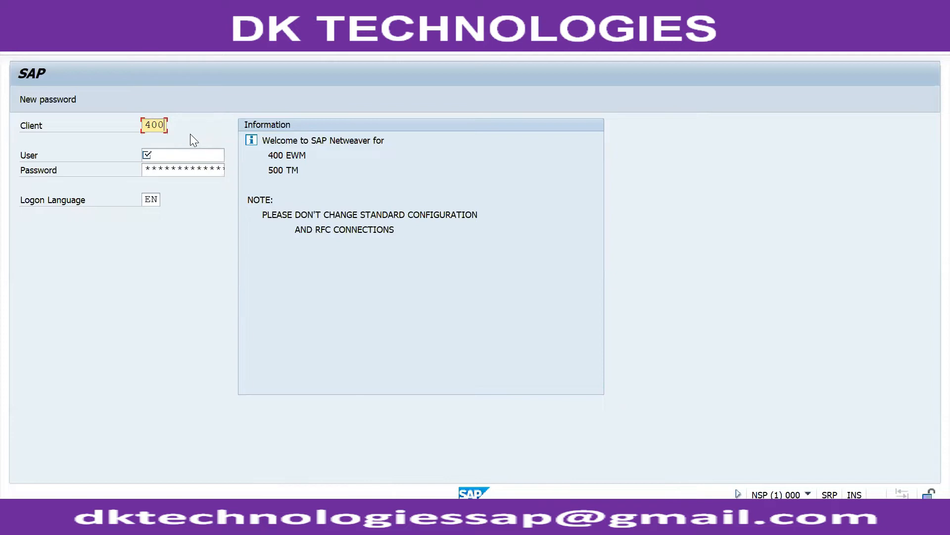
{"action": "key", "text": "BackSpace"}
{"action": "key", "text": "BackSpace"}
{"action": "key", "text": "BackSpace"}
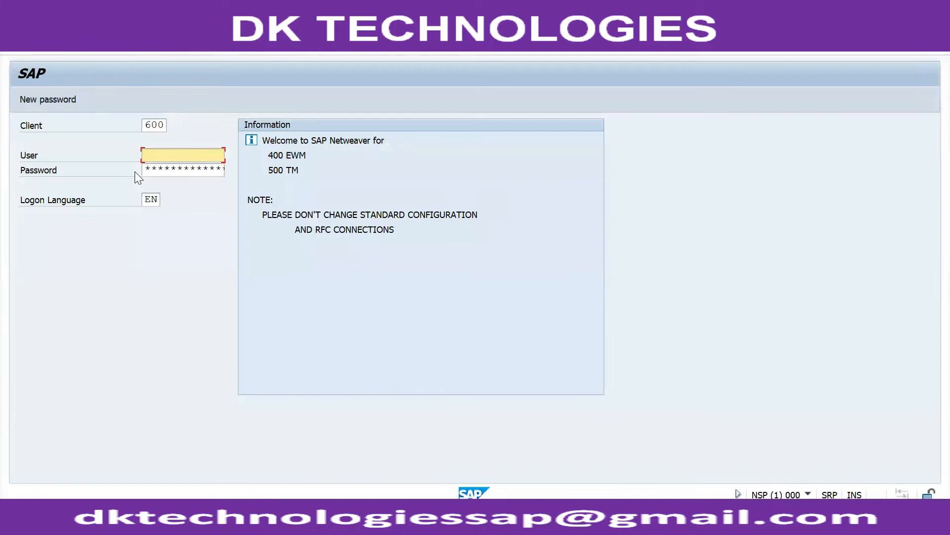
- Fill in the user ID, client 400 and the account password, and try to log on
{"action": "key", "text": "BackSpace"}
{"action": "left_click", "coordinate": [162, 185]}
{"action": "left_click", "coordinate": [149, 170]}
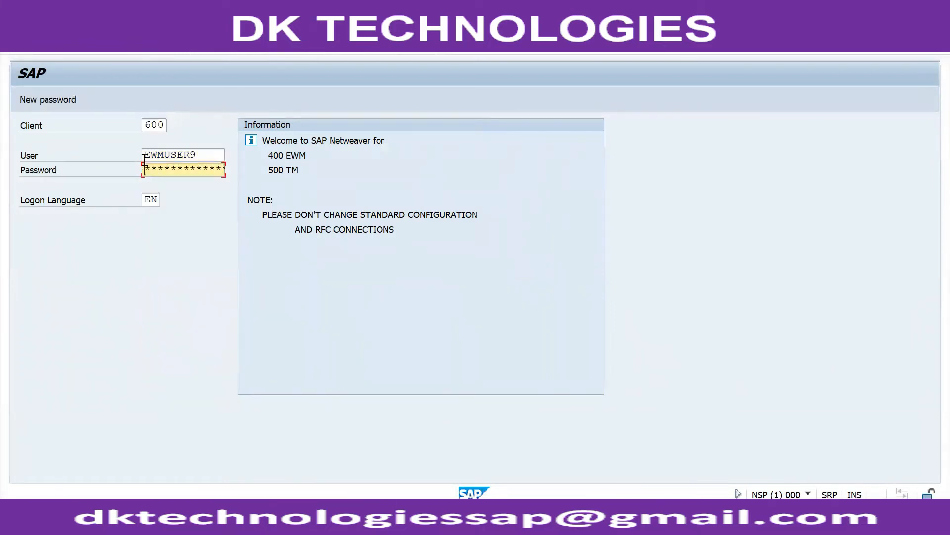
{"action": "left_click_drag", "start_coordinate": [146, 123], "coordinate": [191, 135]}
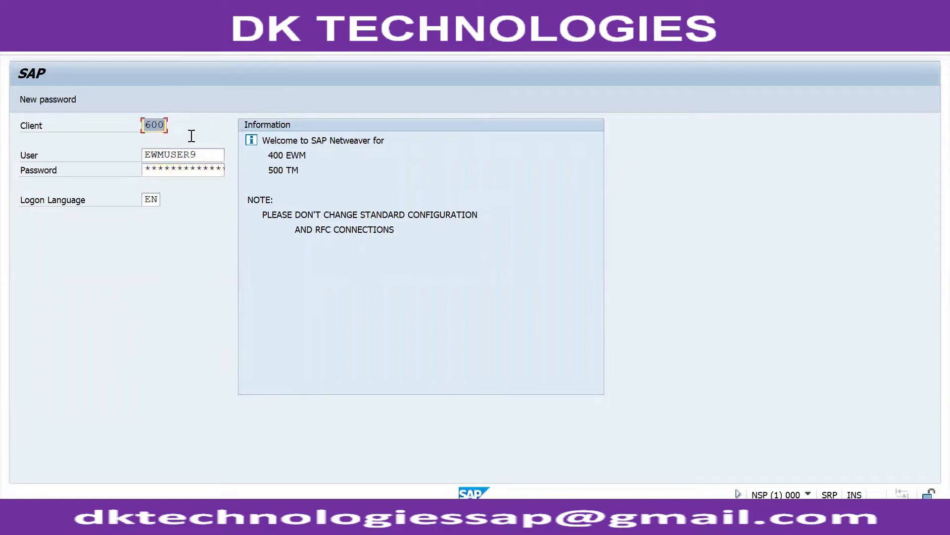
{"action": "type", "text": "400"}
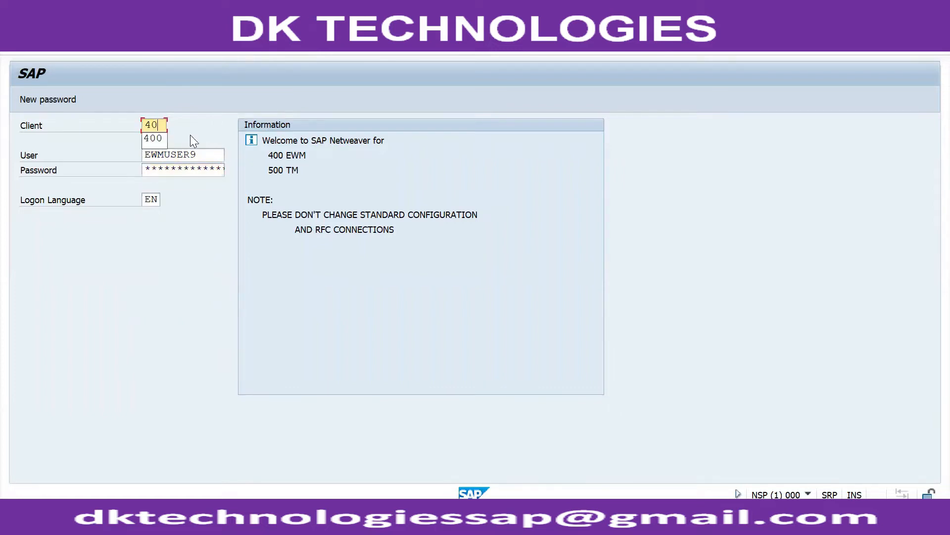
{"action": "key", "text": "Tab"}
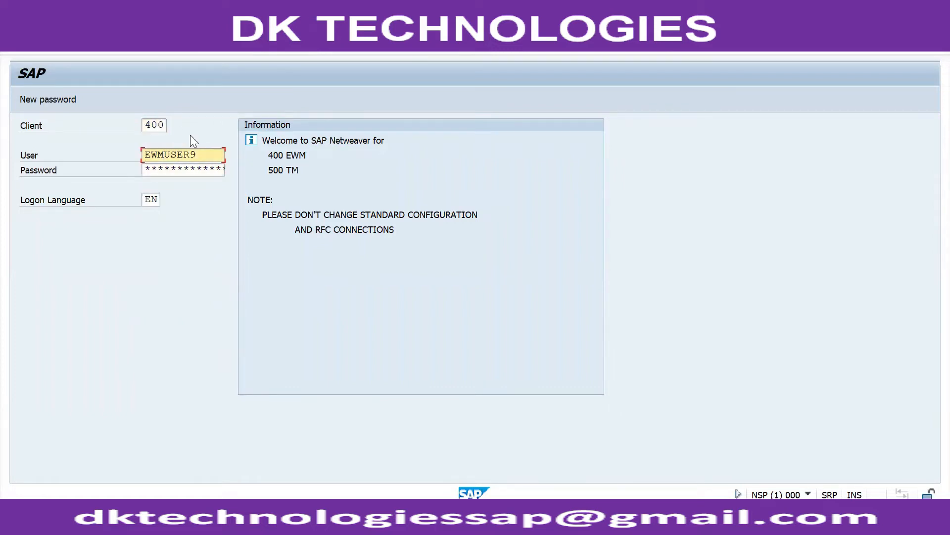
{"action": "key", "text": "Tab"}
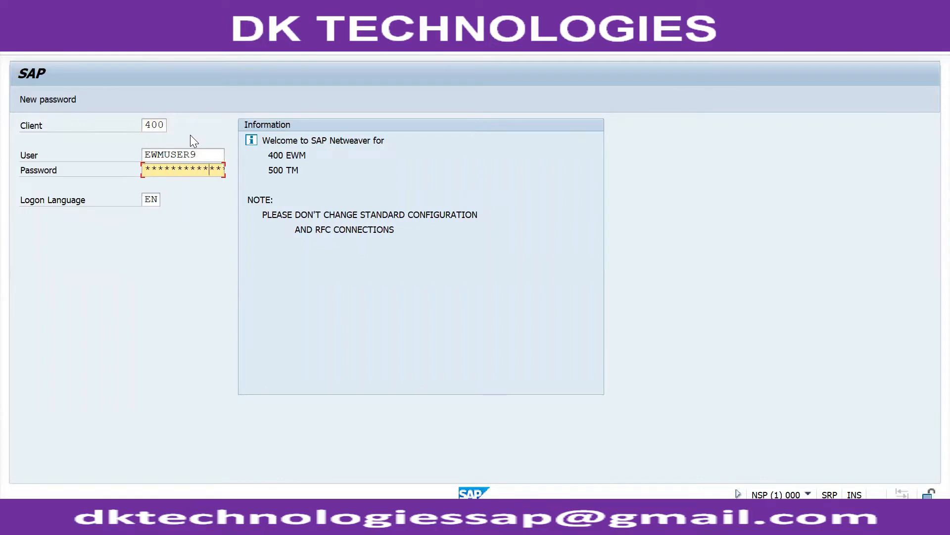
{"action": "key", "text": "Return"}
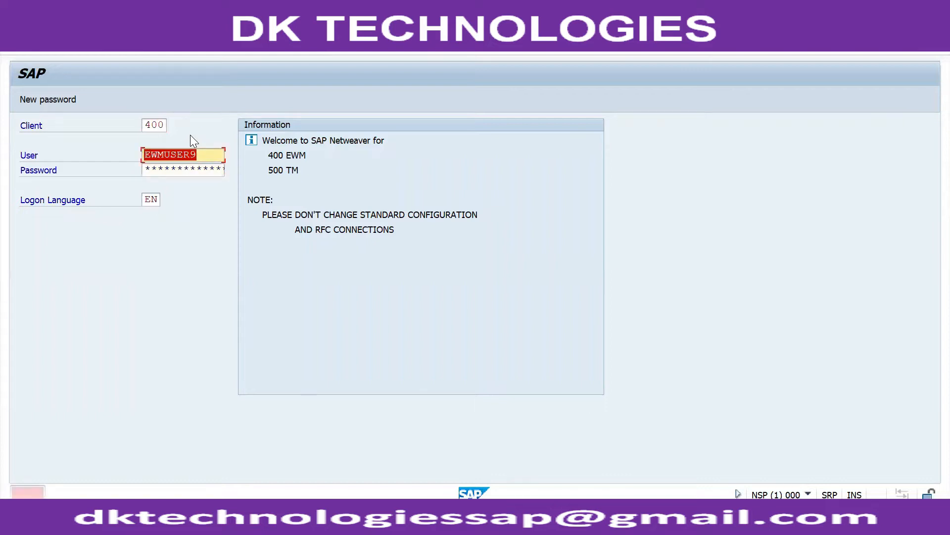
- Re-enter the account password and continue with this logon, ending any other logons in the system
{"action": "key", "text": "Tab"}
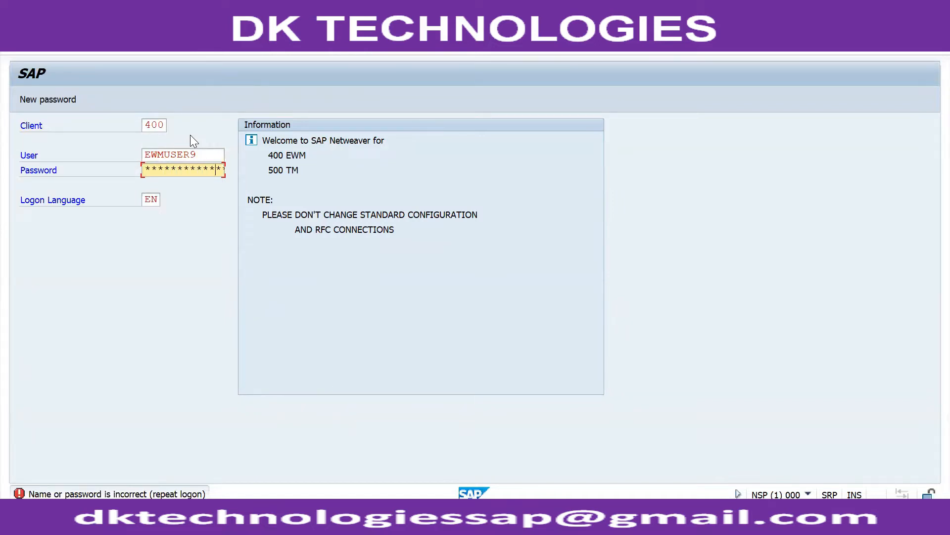
{"action": "key", "text": "Return"}
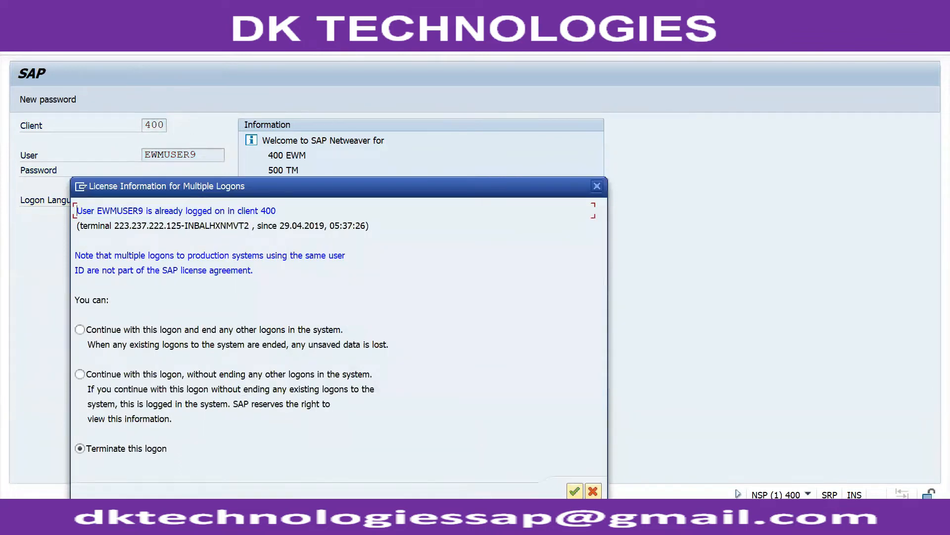
{"action": "left_click", "coordinate": [79, 330]}
{"action": "left_click", "coordinate": [574, 490]}
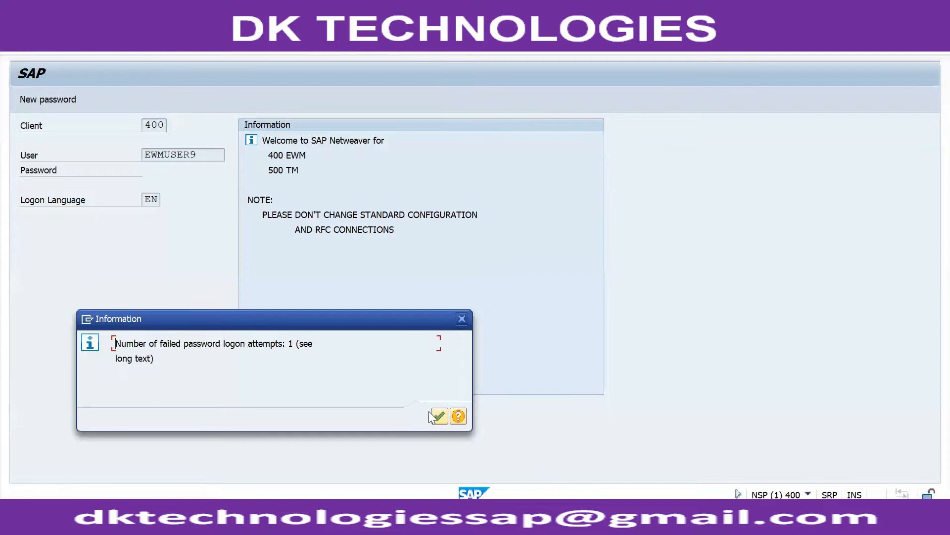
{"action": "left_click", "coordinate": [439, 421]}
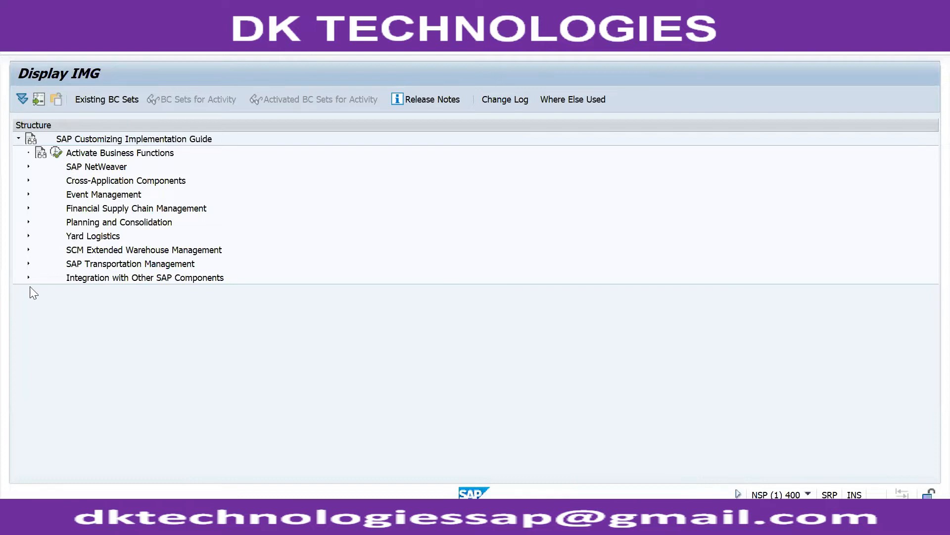
- Expand SCM Extended Warehouse Management and its Extended Warehouse Management node in the customizing structure
{"action": "left_click", "coordinate": [30, 251]}
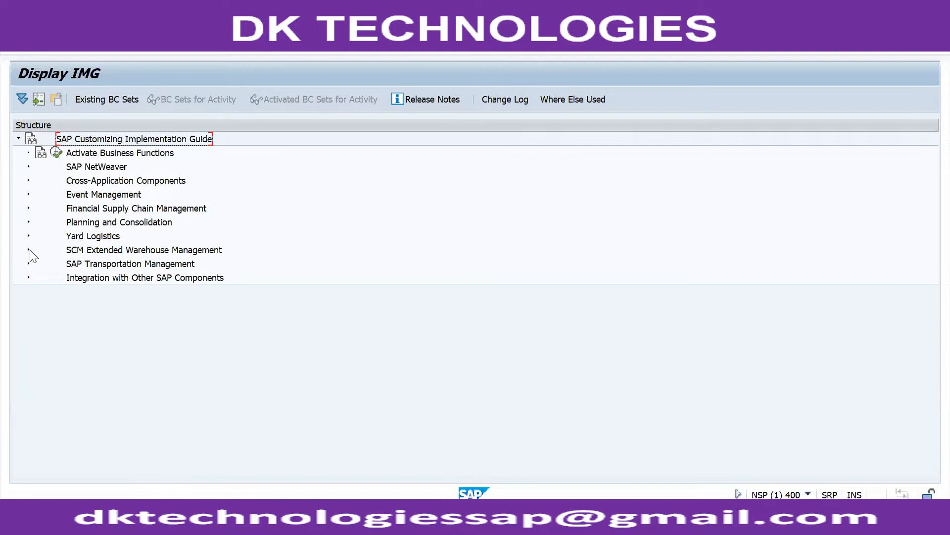
{"action": "left_click", "coordinate": [28, 250]}
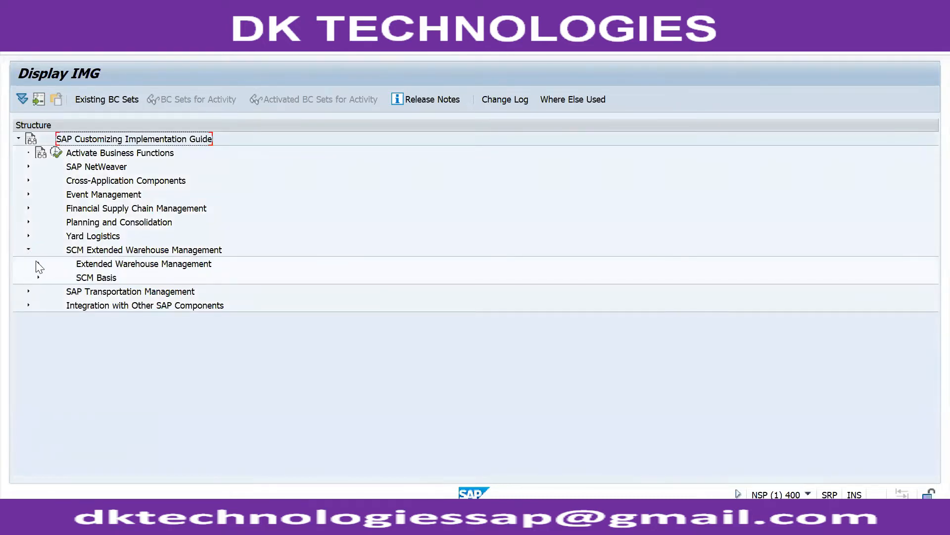
{"action": "left_click", "coordinate": [38, 262]}
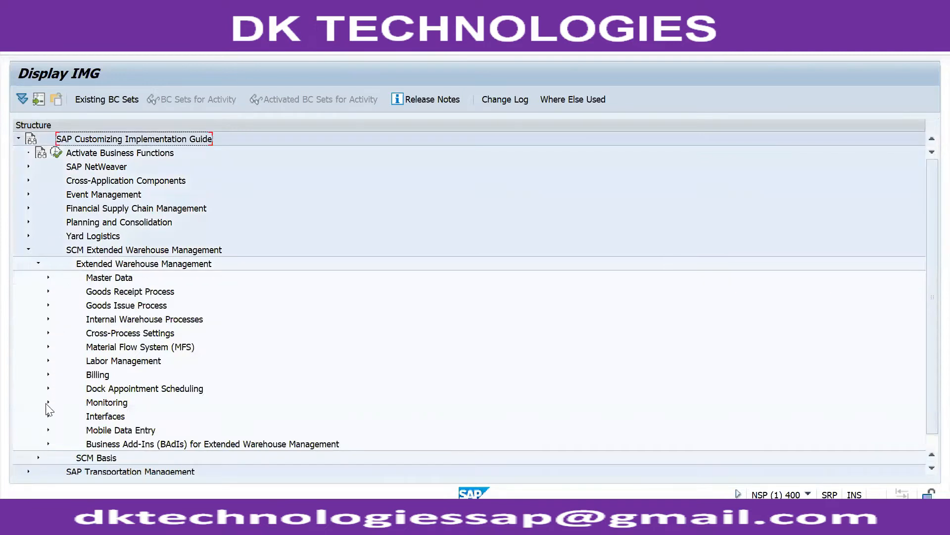
- Switch to the EWM CLASS 2 document, review the customizing paths for the business system sections, and return to the Display IMG session
{"action": "key", "text": "alt+Tab"}
{"action": "key", "text": "alt+Tab"}
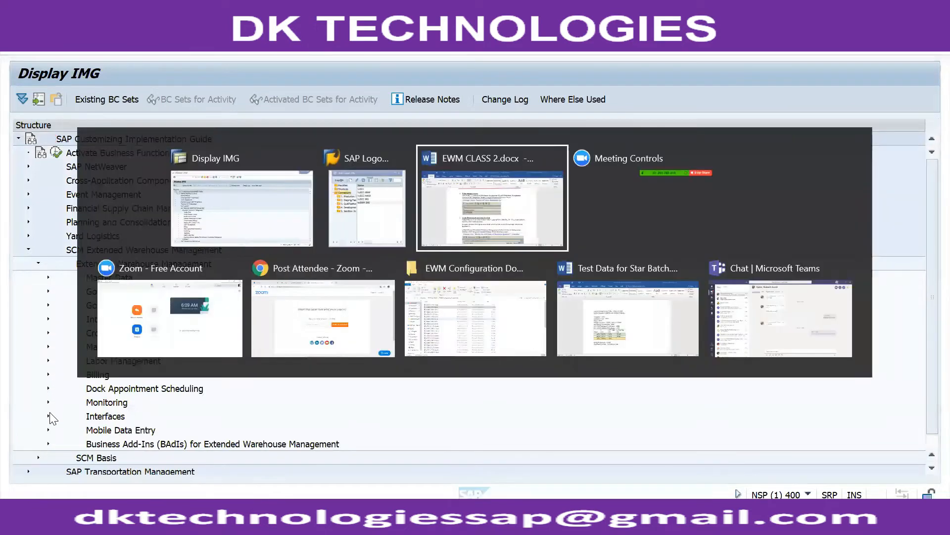
{"action": "scroll", "coordinate": [248, 449], "scroll_direction": "down", "scroll_amount": 8}
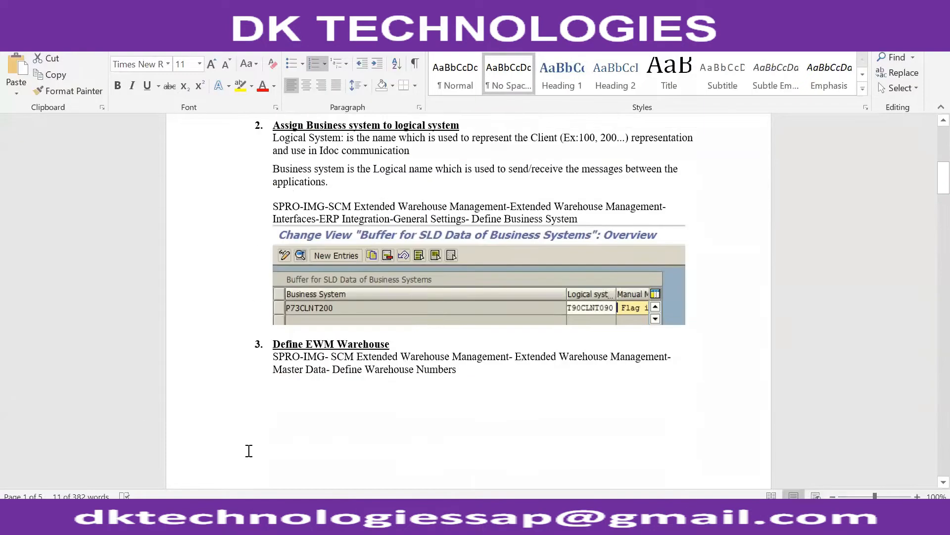
{"action": "scroll", "coordinate": [261, 458], "scroll_direction": "up", "scroll_amount": 6}
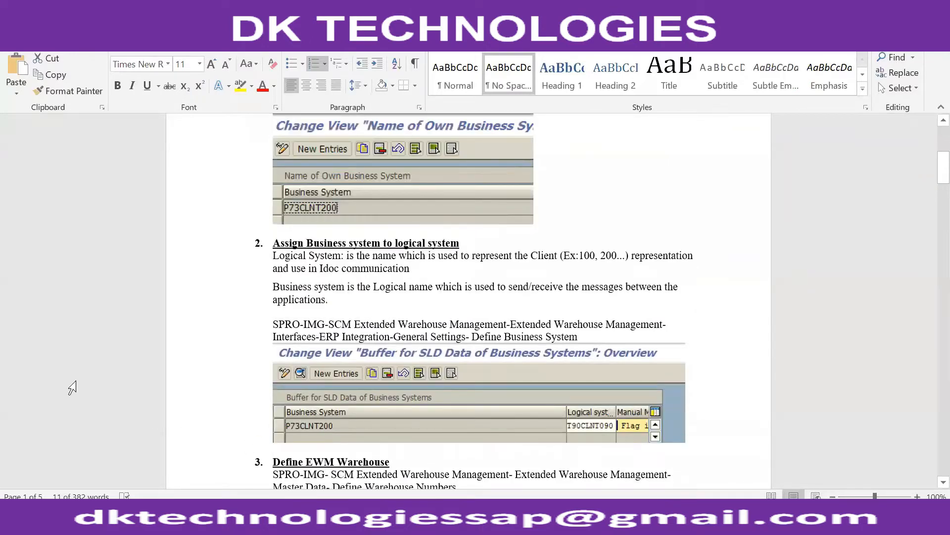
{"action": "scroll", "coordinate": [144, 369], "scroll_direction": "up", "scroll_amount": 1}
{"action": "scroll", "coordinate": [145, 369], "scroll_direction": "up", "scroll_amount": 2}
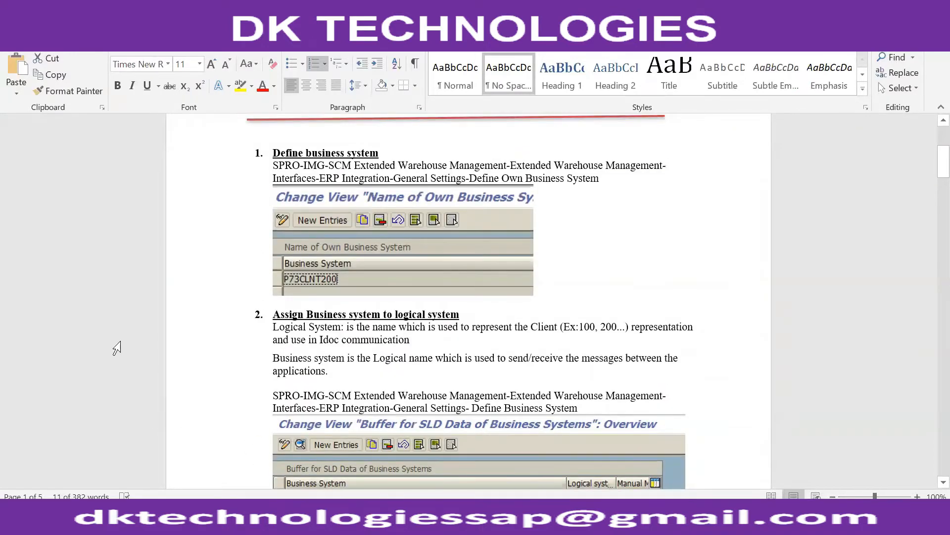
{"action": "key", "text": "alt+Tab"}
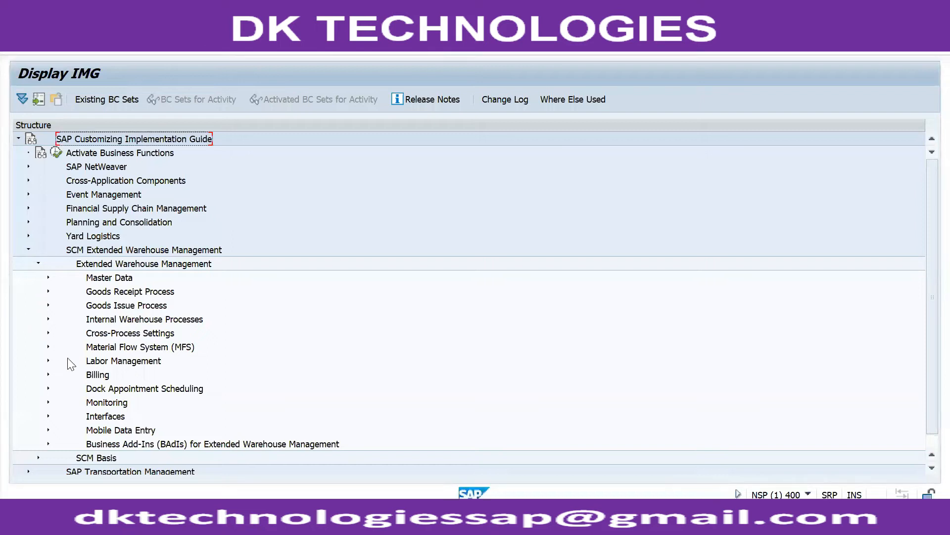
- Expand Interfaces, ERP Integration and General Settings in the customizing structure, and open the Define Own Business System activity
{"action": "left_click", "coordinate": [49, 416]}
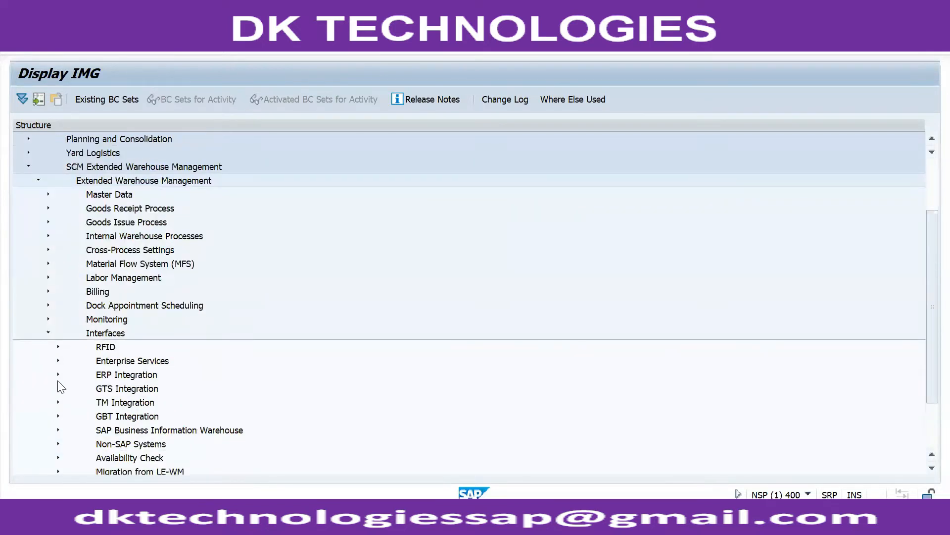
{"action": "left_click", "coordinate": [58, 374]}
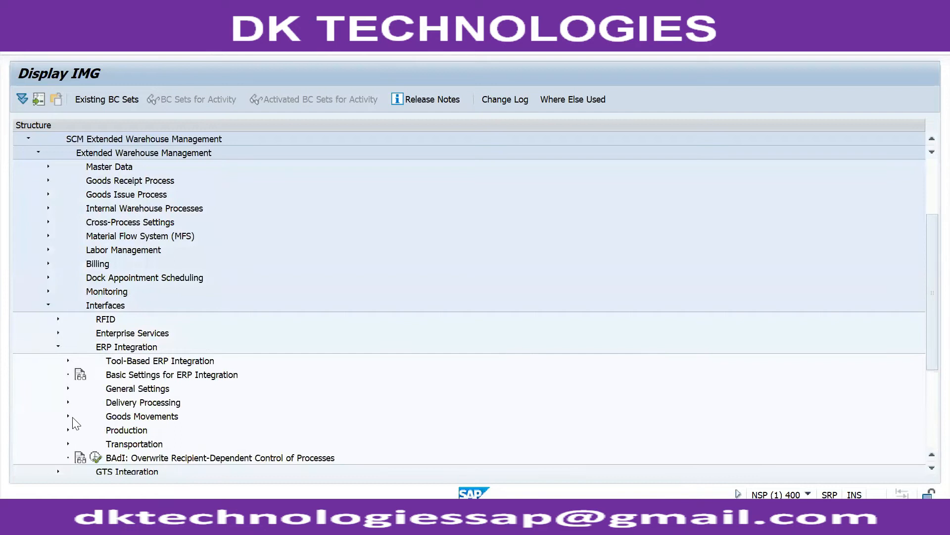
{"action": "left_click", "coordinate": [68, 391]}
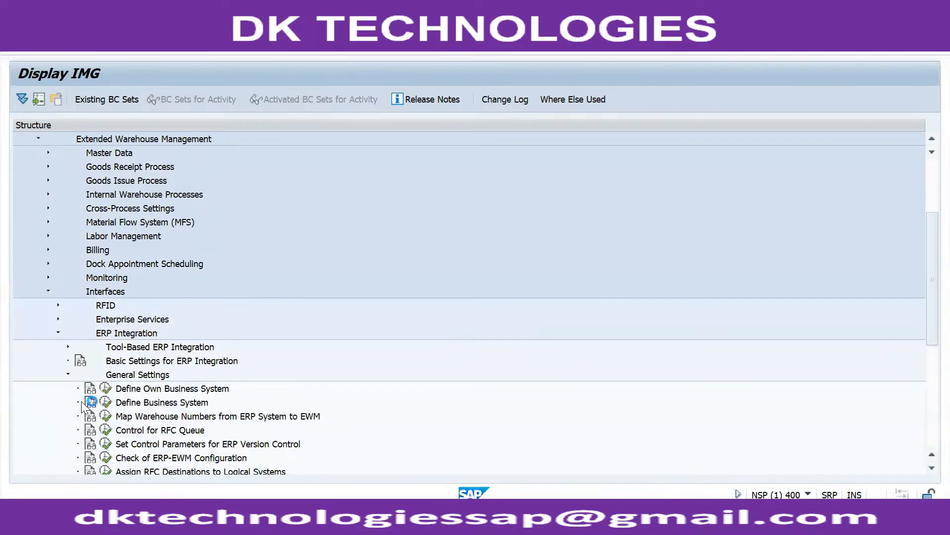
{"action": "left_click", "coordinate": [105, 388]}
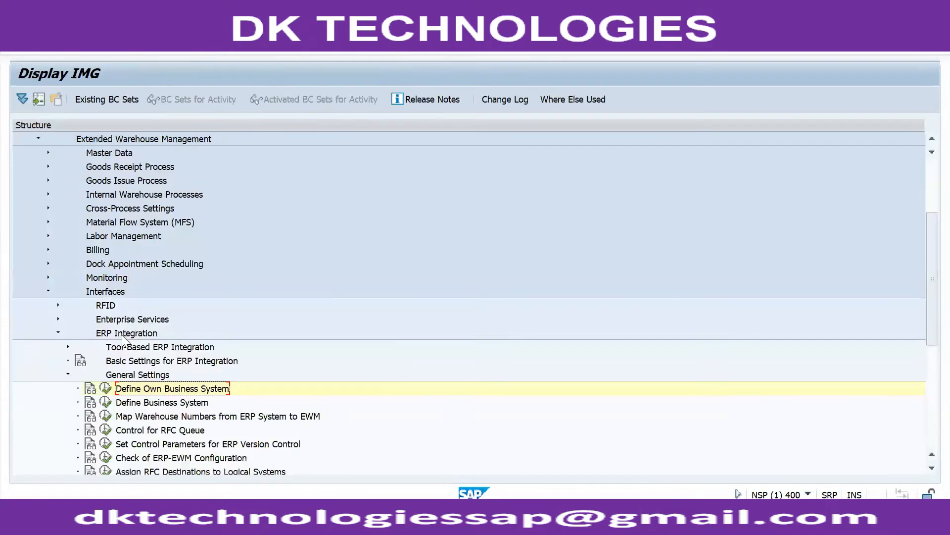
- Open the Define Business System activity and highlight the logical systems assigned to EWMCLNT400 and ERP800
{"action": "left_click", "coordinate": [105, 402]}
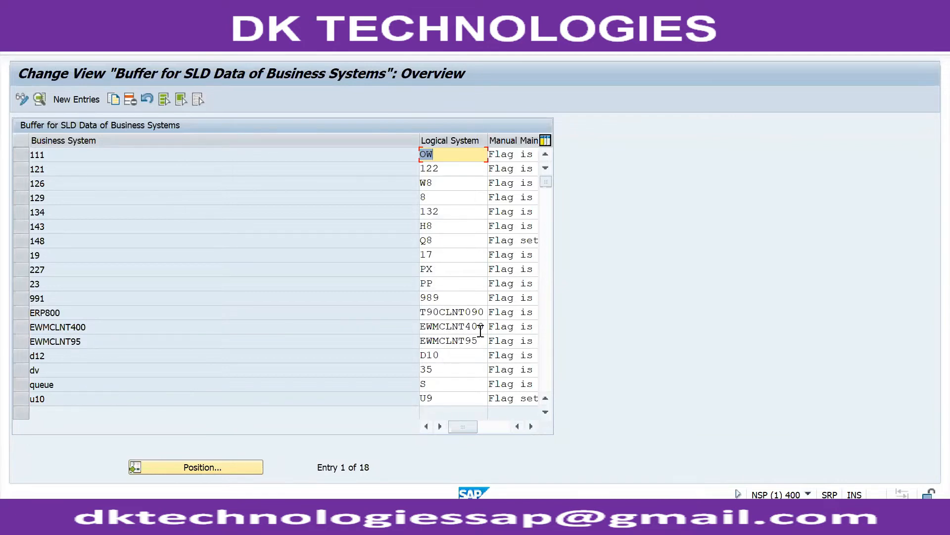
{"action": "left_click_drag", "start_coordinate": [420, 327], "coordinate": [485, 329]}
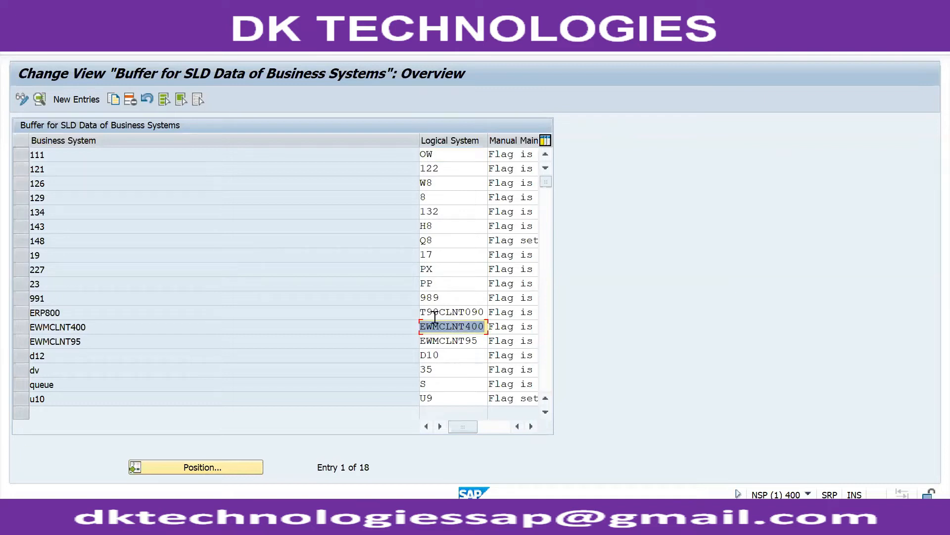
{"action": "left_click_drag", "start_coordinate": [422, 312], "coordinate": [488, 317]}
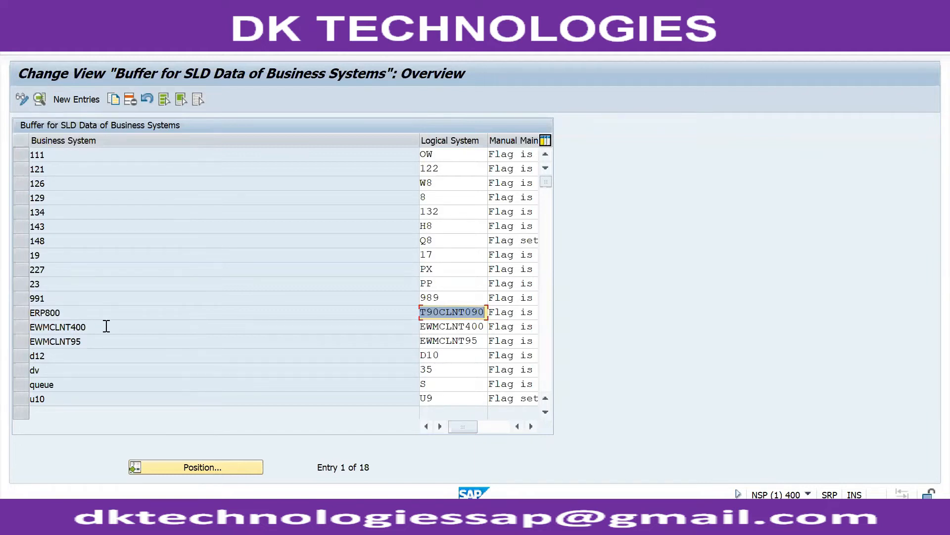
- Examine the ERP800 and EWMCLNT400 rows by marking and unmarking them, and look through the list of business systems
{"action": "left_click", "coordinate": [26, 322]}
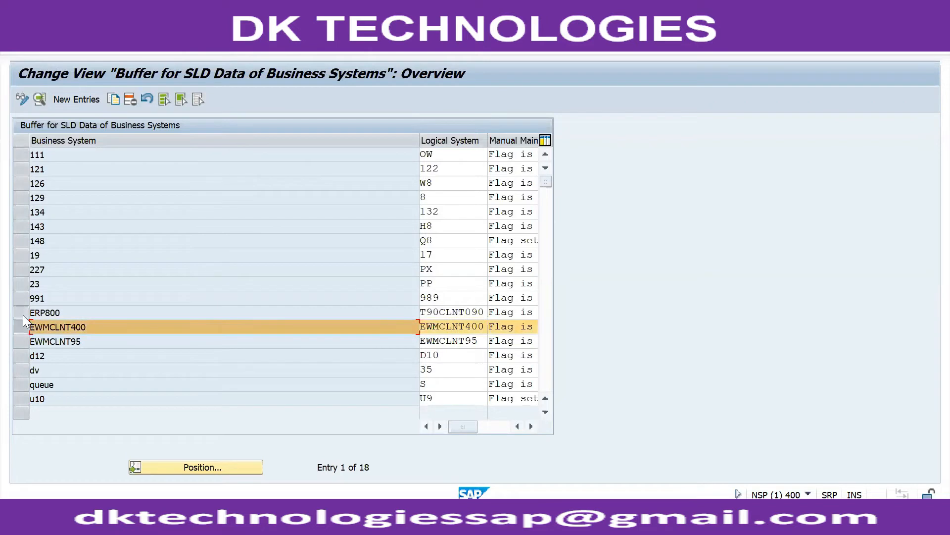
{"action": "left_click", "coordinate": [23, 315]}
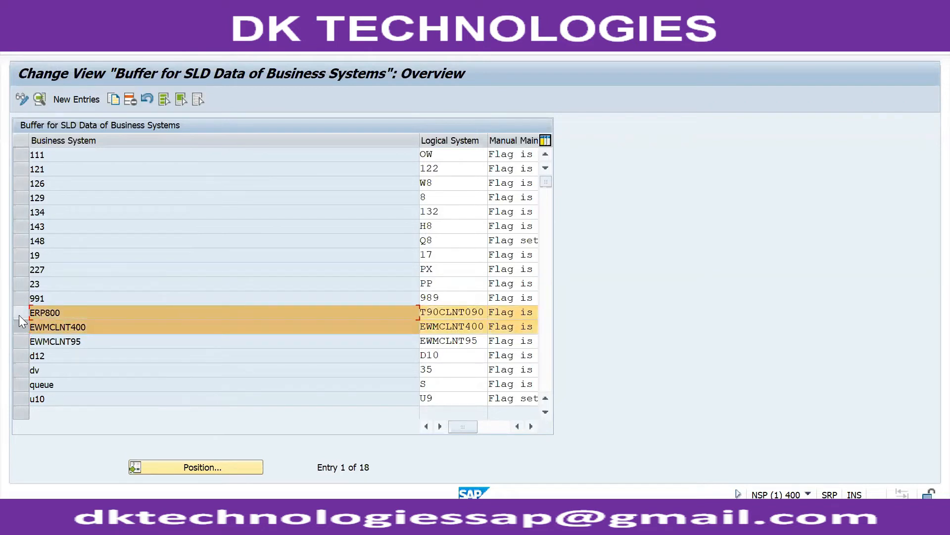
{"action": "left_click", "coordinate": [19, 315]}
{"action": "left_click", "coordinate": [18, 330]}
{"action": "left_click", "coordinate": [19, 312]}
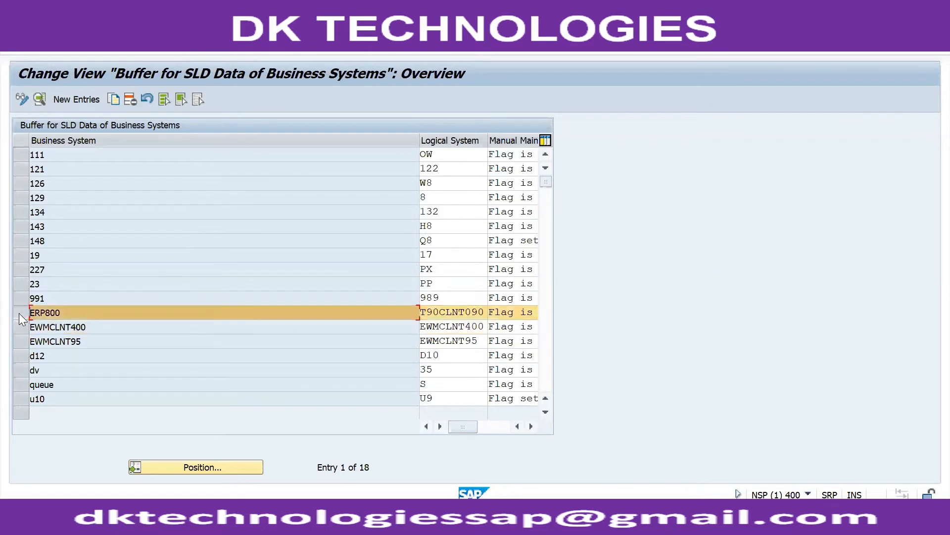
{"action": "left_click", "coordinate": [20, 324]}
{"action": "left_click", "coordinate": [19, 312]}
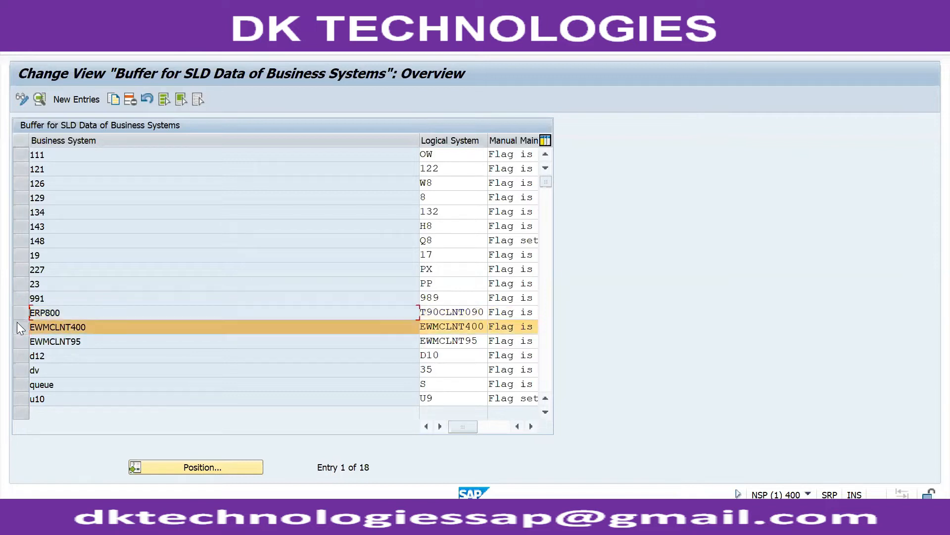
{"action": "left_click", "coordinate": [18, 322]}
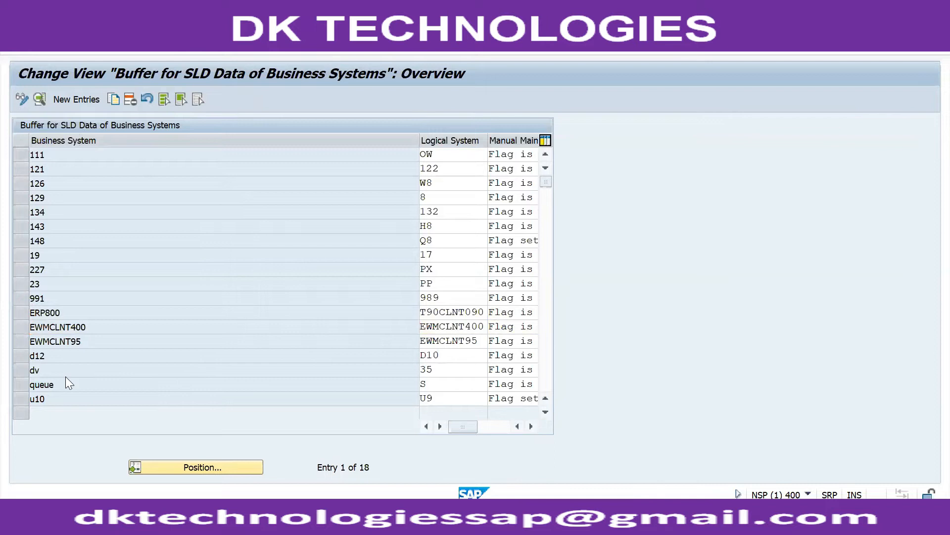
{"action": "scroll", "coordinate": [65, 377], "scroll_direction": "down", "scroll_amount": 1}
{"action": "scroll", "coordinate": [66, 377], "scroll_direction": "down", "scroll_amount": 1}
{"action": "scroll", "coordinate": [65, 377], "scroll_direction": "up", "scroll_amount": 1}
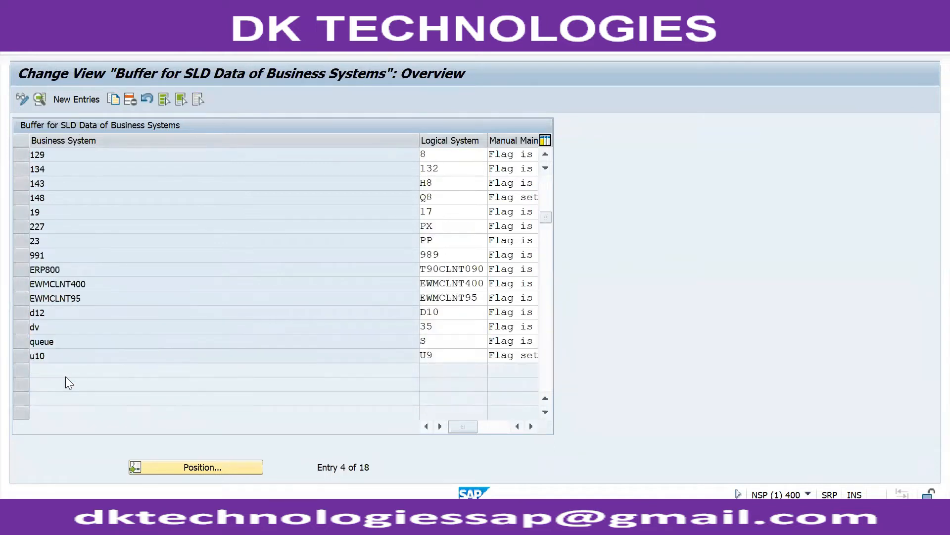
{"action": "scroll", "coordinate": [66, 376], "scroll_direction": "up", "scroll_amount": 1}
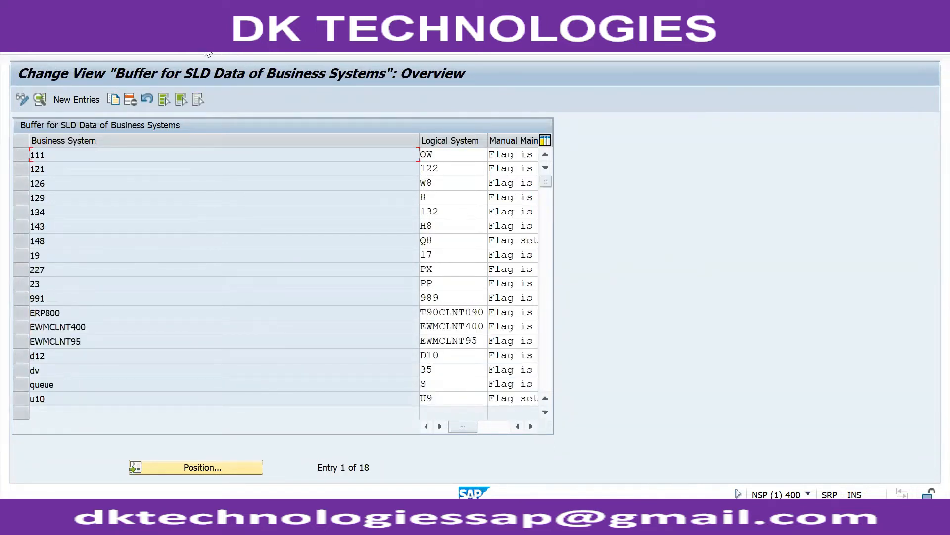
- Check the business system sections in the Word guide, return to SAP to reopen Define Business System, and highlight the EWMCLNT400 business system
{"action": "key", "text": "alt+Tab"}
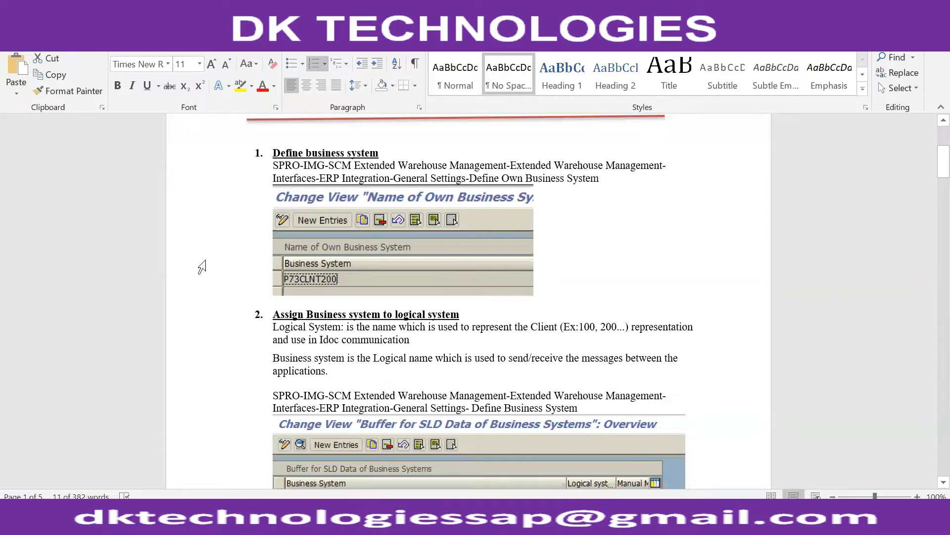
{"action": "key", "text": "alt+Tab"}
{"action": "left_click", "coordinate": [105, 393]}
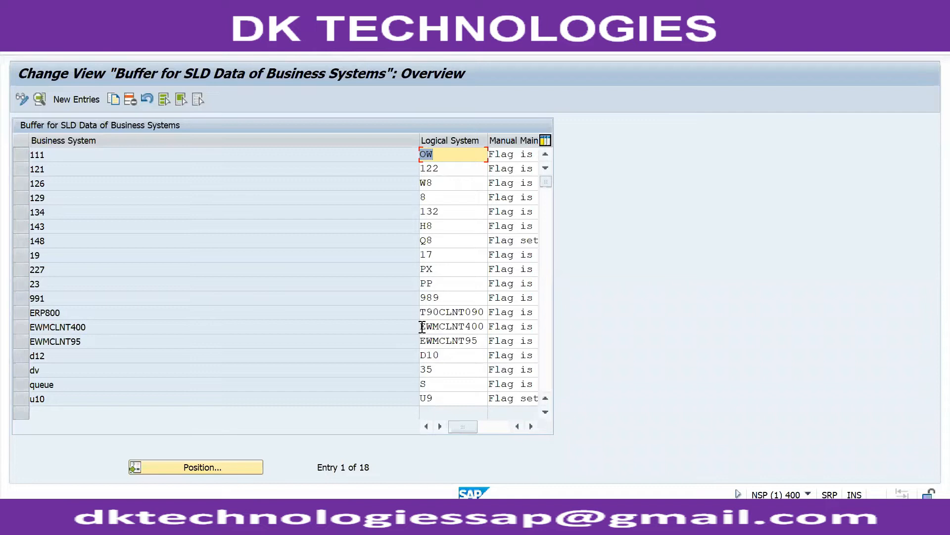
{"action": "left_click_drag", "start_coordinate": [92, 328], "coordinate": [20, 326]}
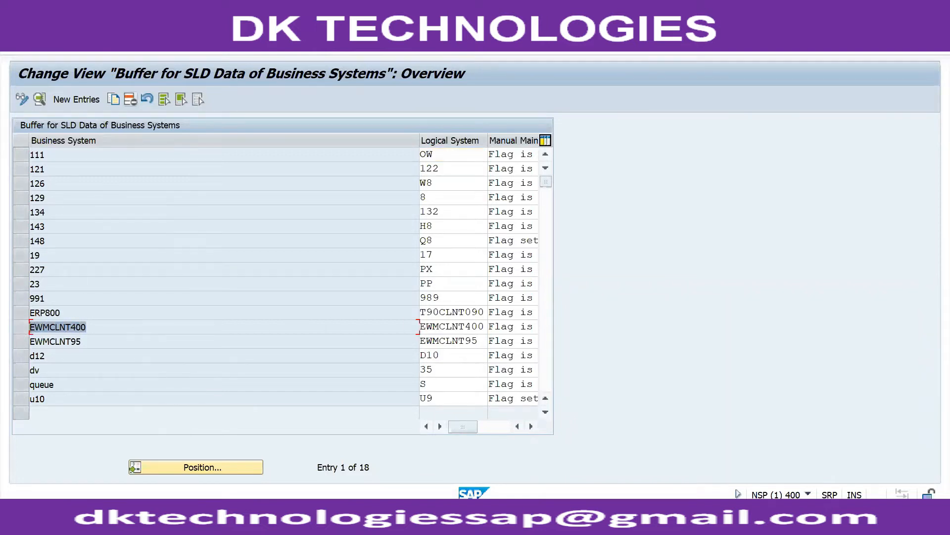
{"action": "left_click", "coordinate": [211, 49]}
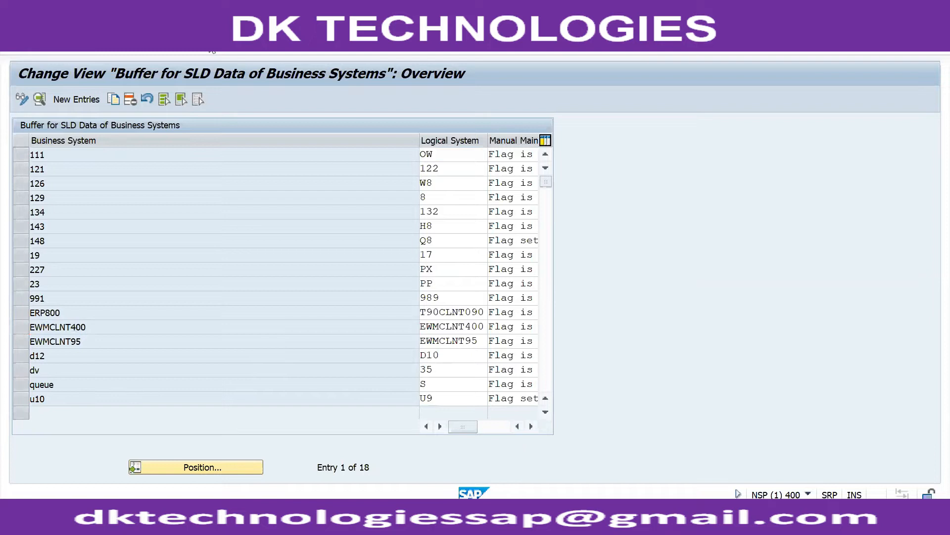
- Switch to the EWM CLASS 2 document and highlight the Define EWM Warehouse heading of section 3
{"action": "key", "text": "alt+Tab"}
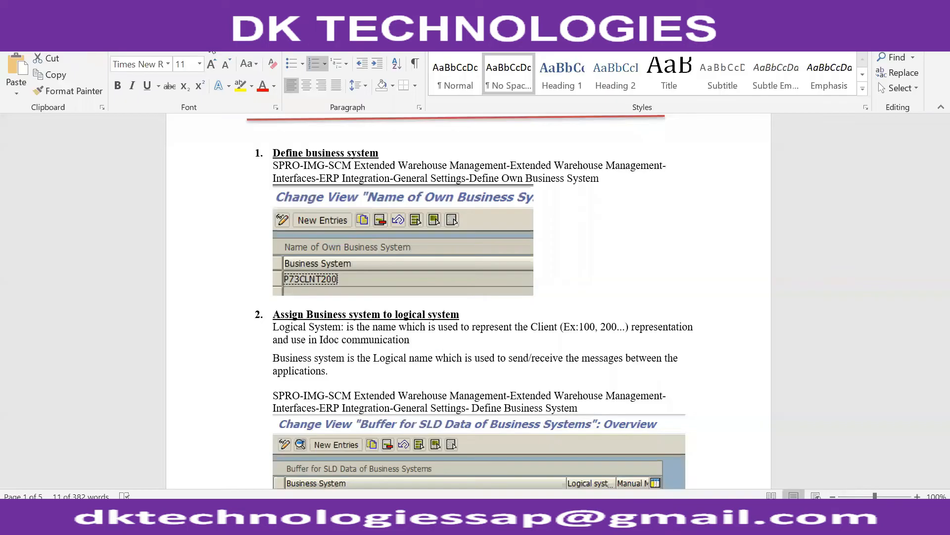
{"action": "scroll", "coordinate": [467, 297], "scroll_direction": "down", "scroll_amount": 10}
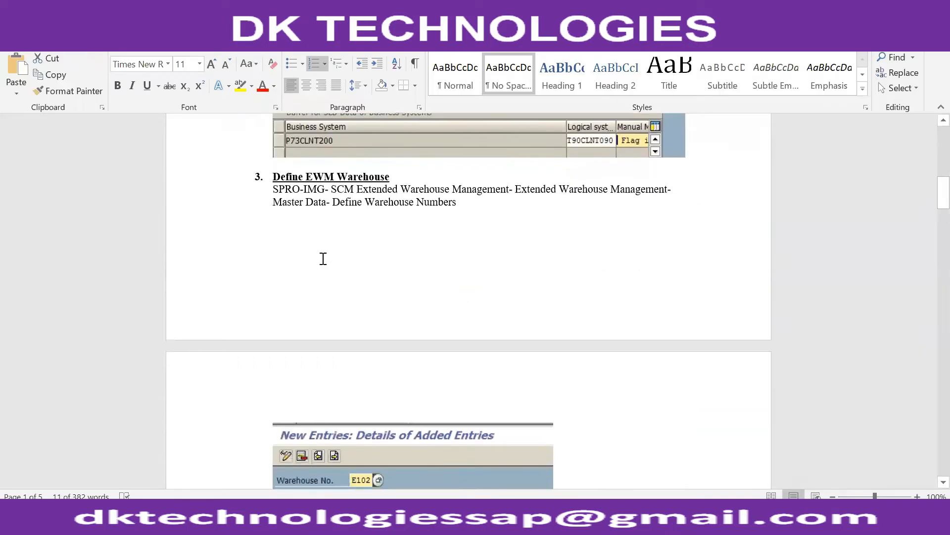
{"action": "left_click_drag", "start_coordinate": [395, 178], "coordinate": [256, 182]}
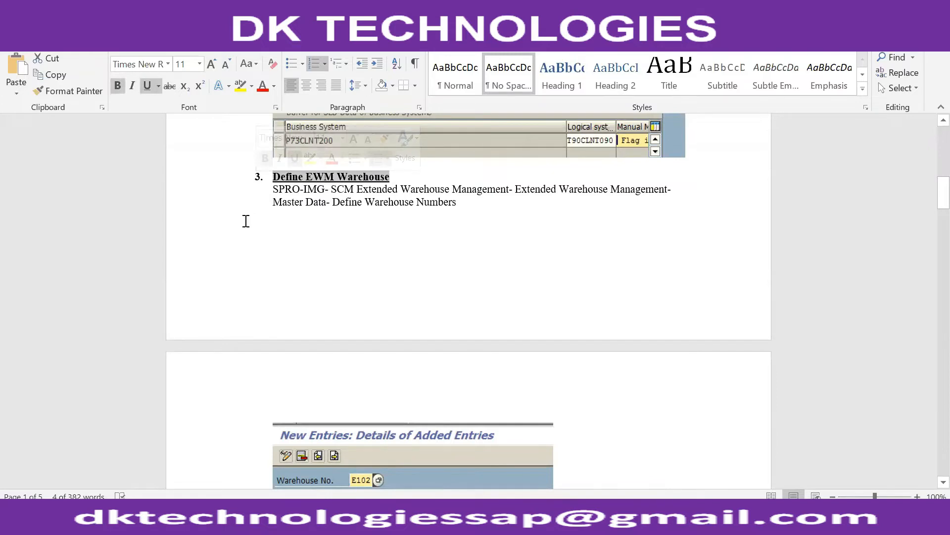
- Switch to the EWM Configuration Documents folder in File Explorer and open EWM CLASS 1.docx
{"action": "key", "text": "alt+Tab"}
{"action": "key", "text": "alt+Tab"}
{"action": "key", "text": "alt+Tab"}
{"action": "key", "text": "alt+Tab"}
{"action": "key", "text": "alt+Tab"}
{"action": "key", "text": "alt+Tab"}
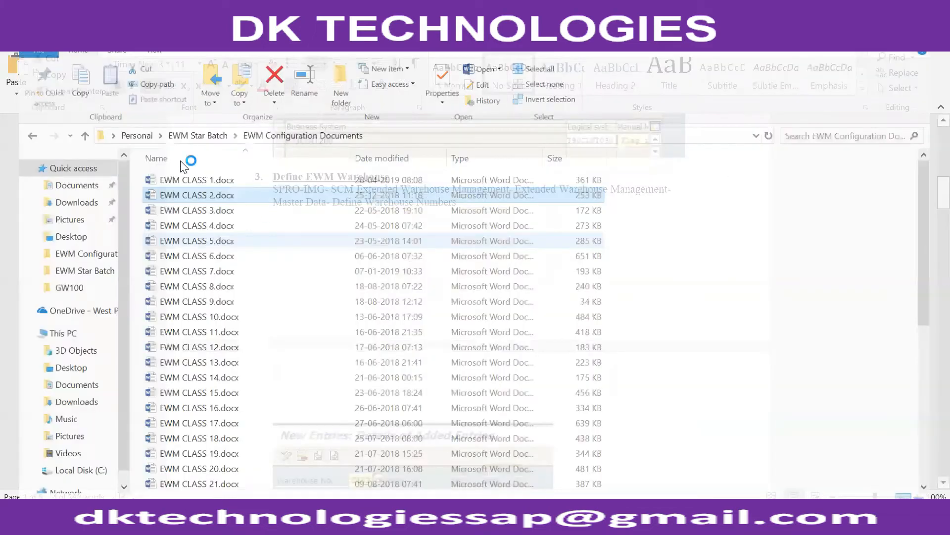
- Review section 10 of the EWM CLASS 1 document on assigning the EWM warehouse number to the ERP warehouse number
{"action": "scroll", "coordinate": [297, 253], "scroll_direction": "down", "scroll_amount": 3}
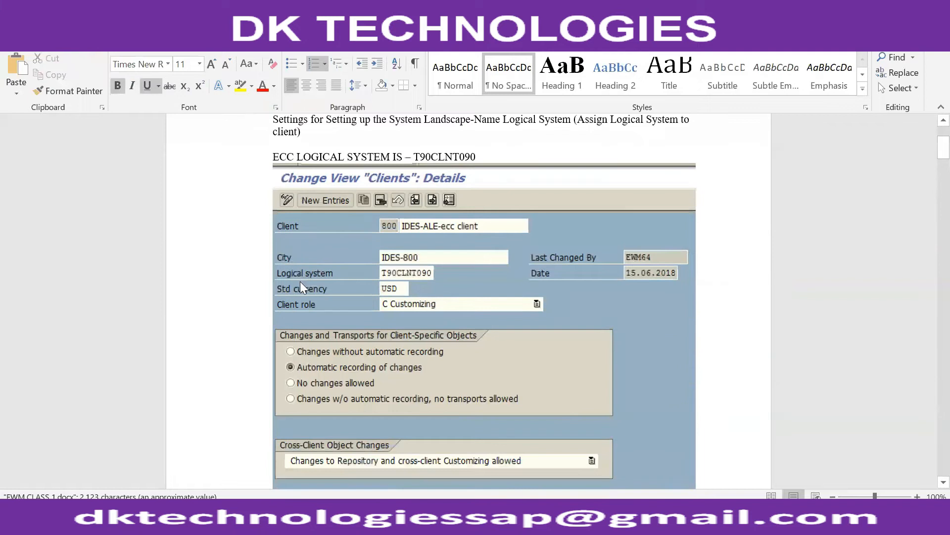
{"action": "scroll", "coordinate": [302, 287], "scroll_direction": "down", "scroll_amount": 5}
{"action": "scroll", "coordinate": [303, 289], "scroll_direction": "down", "scroll_amount": 5}
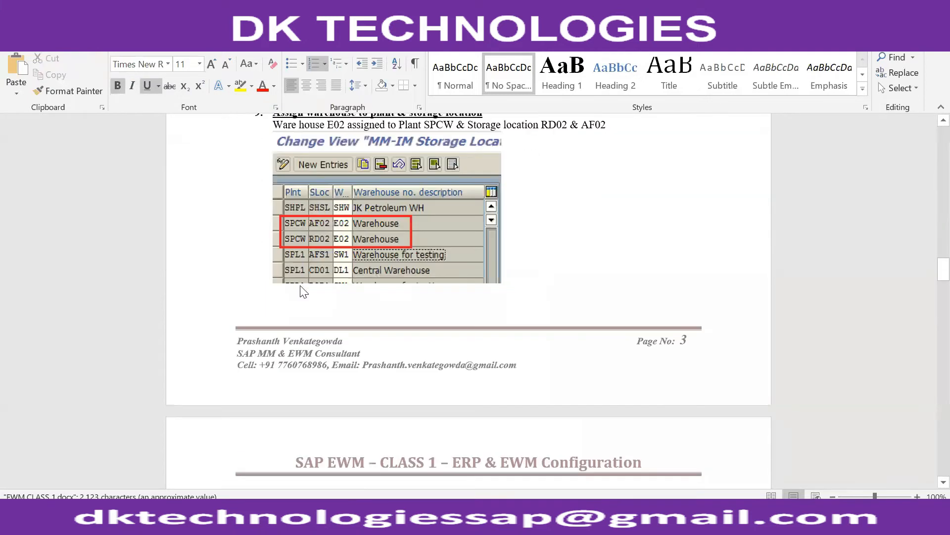
{"action": "scroll", "coordinate": [303, 290], "scroll_direction": "up", "scroll_amount": 3}
{"action": "scroll", "coordinate": [301, 286], "scroll_direction": "down", "scroll_amount": 8}
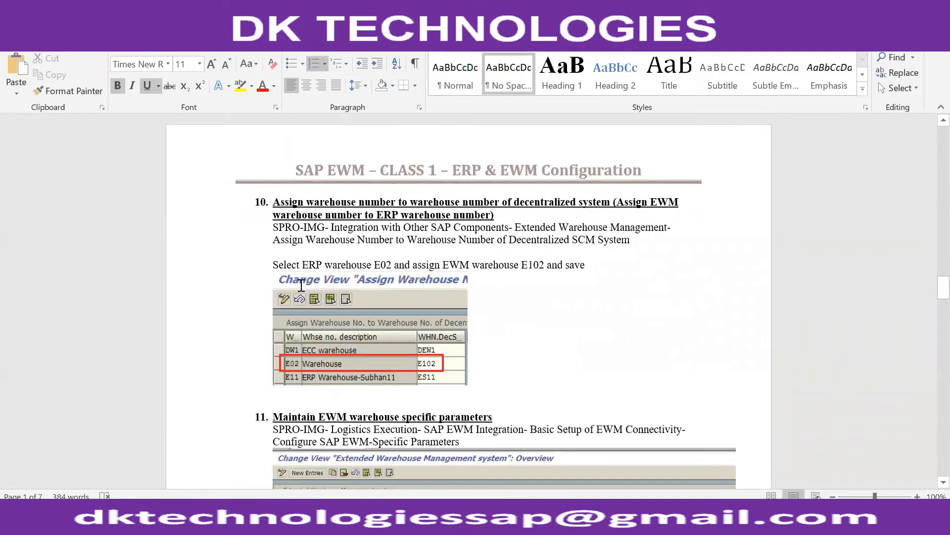
{"action": "scroll", "coordinate": [301, 286], "scroll_direction": "down", "scroll_amount": 3}
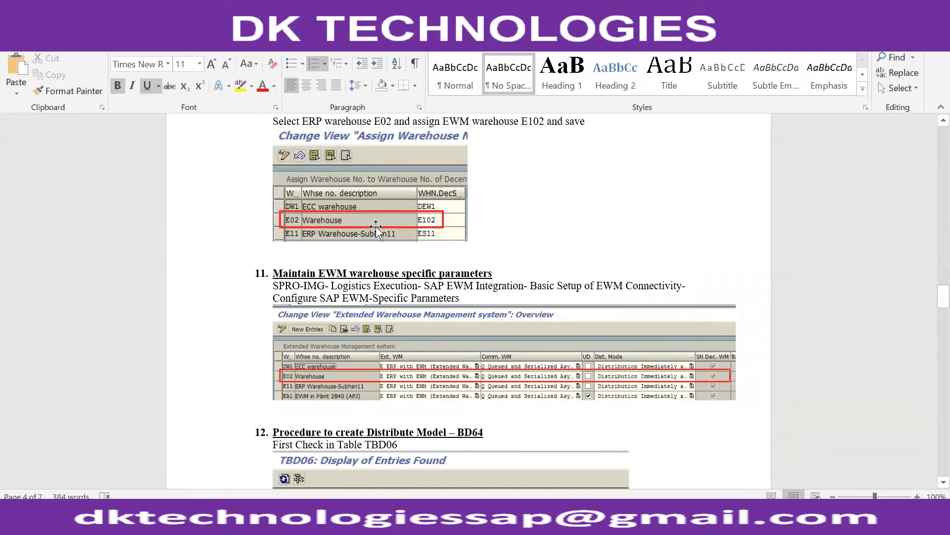
{"action": "scroll", "coordinate": [456, 219], "scroll_direction": "up", "scroll_amount": 2}
{"action": "scroll", "coordinate": [457, 218], "scroll_direction": "up", "scroll_amount": 1}
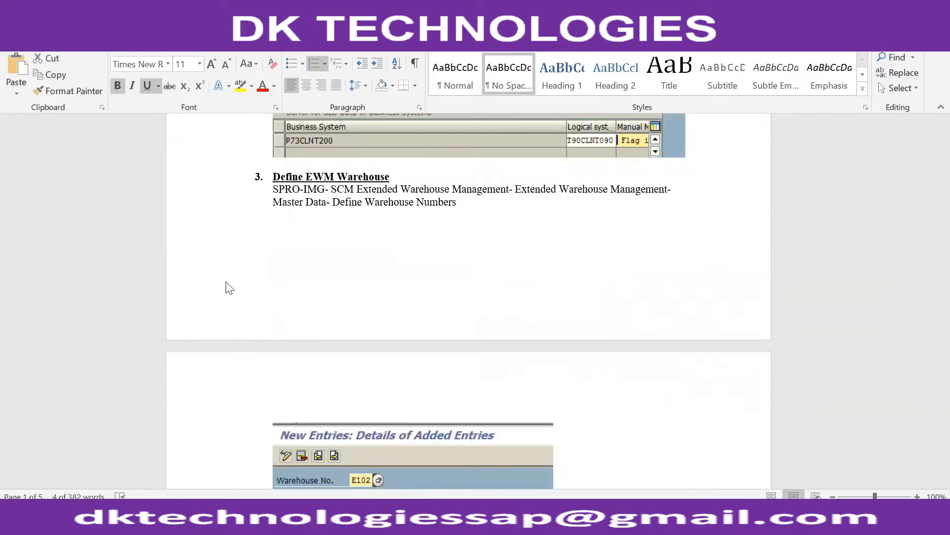
- Switch back to the SAP Display IMG window, open Define Warehouse Numbers under Master Data and start a new entry
{"action": "key", "text": "alt+Tab"}
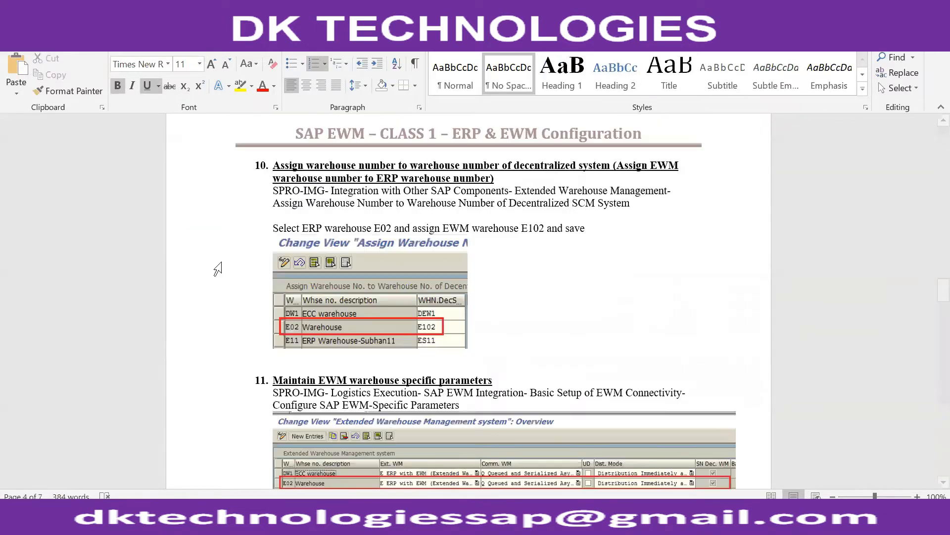
{"action": "key", "text": "alt+Tab"}
{"action": "key", "text": "alt+Tab"}
{"action": "key", "text": "alt+Tab"}
{"action": "key", "text": "alt+Tab"}
{"action": "key", "text": "alt+Tab"}
{"action": "key", "text": "alt+Tab"}
{"action": "key", "text": "alt+Tab"}
{"action": "key", "text": "alt+Tab"}
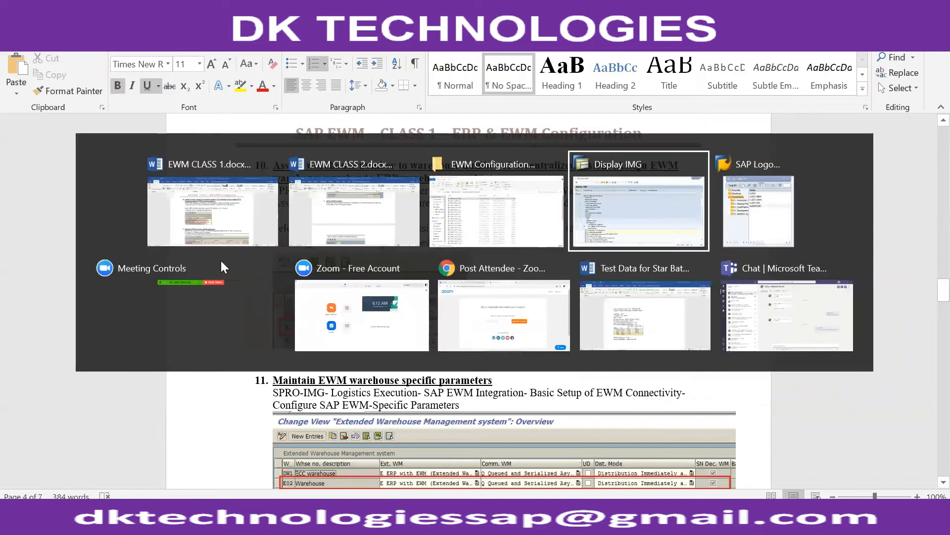
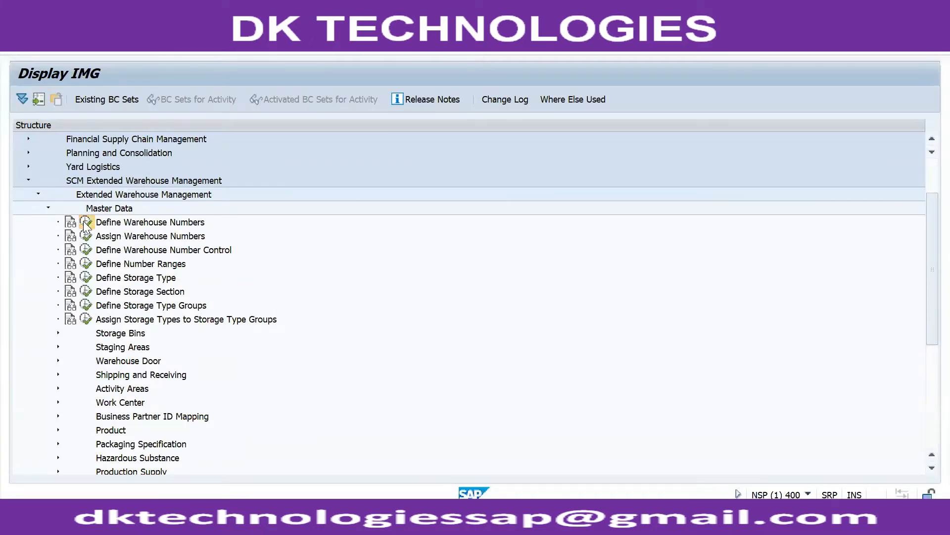
{"action": "left_click", "coordinate": [85, 222]}
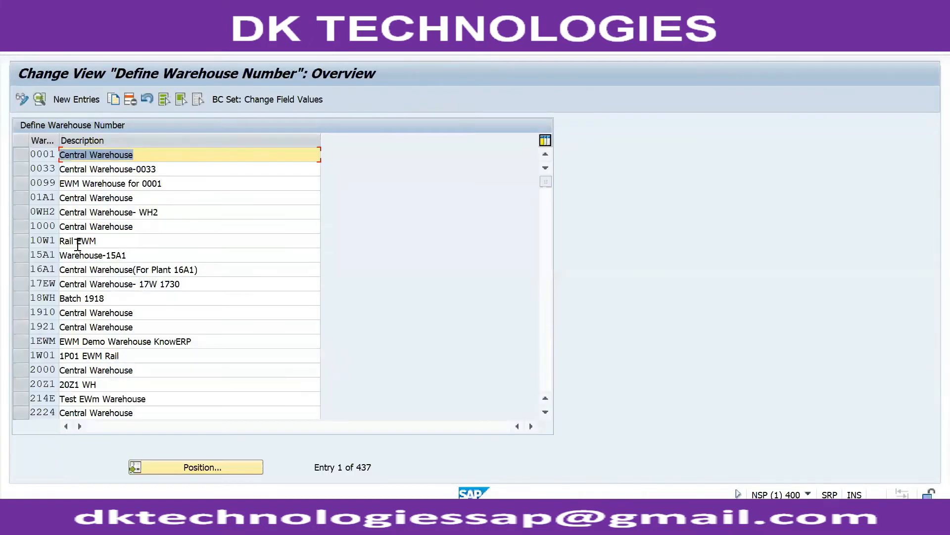
{"action": "left_click", "coordinate": [77, 98]}
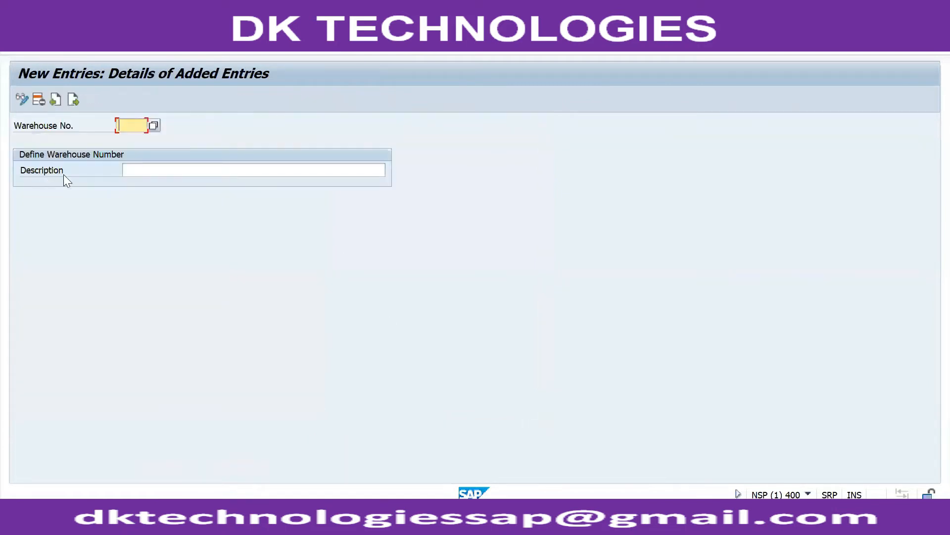
- Switch to the Test Data for Star Batch document and look up the EWM warehouse number
{"action": "key", "text": "alt+Tab"}
{"action": "key", "text": "alt+Tab"}
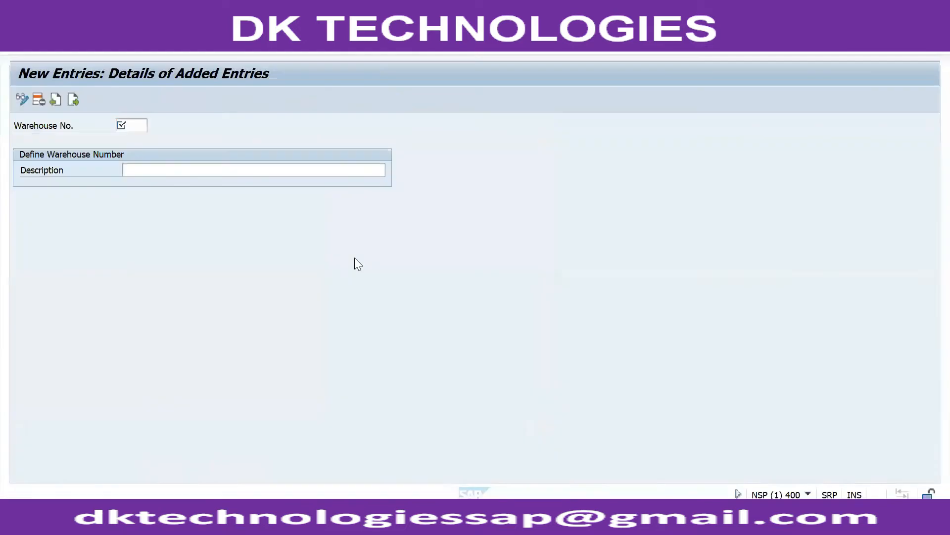
{"action": "key", "text": "alt+Tab"}
{"action": "key", "text": "alt+Tab"}
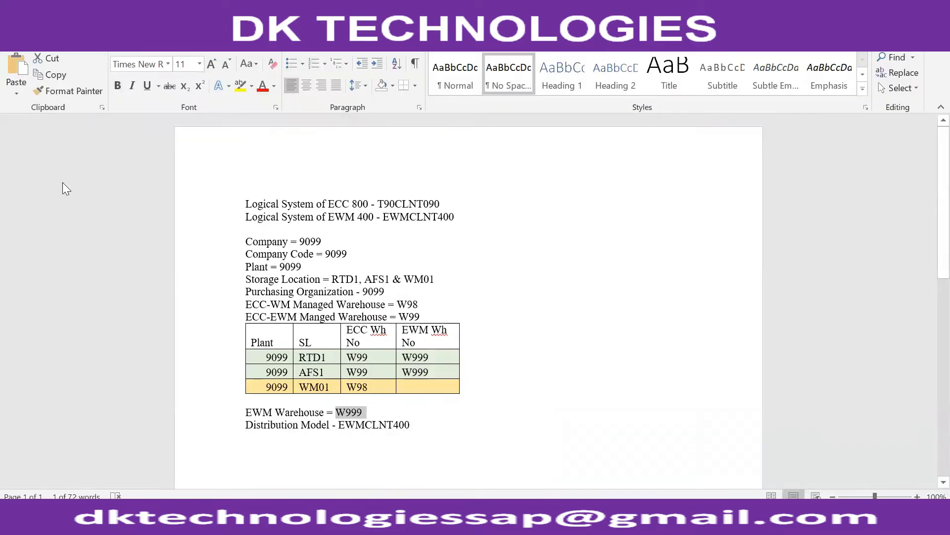
- Return to the new SAP entry and define warehouse number W999 with the description EWM Warehouse
{"action": "key", "text": "alt+Tab"}
{"action": "type", "text": "W"}
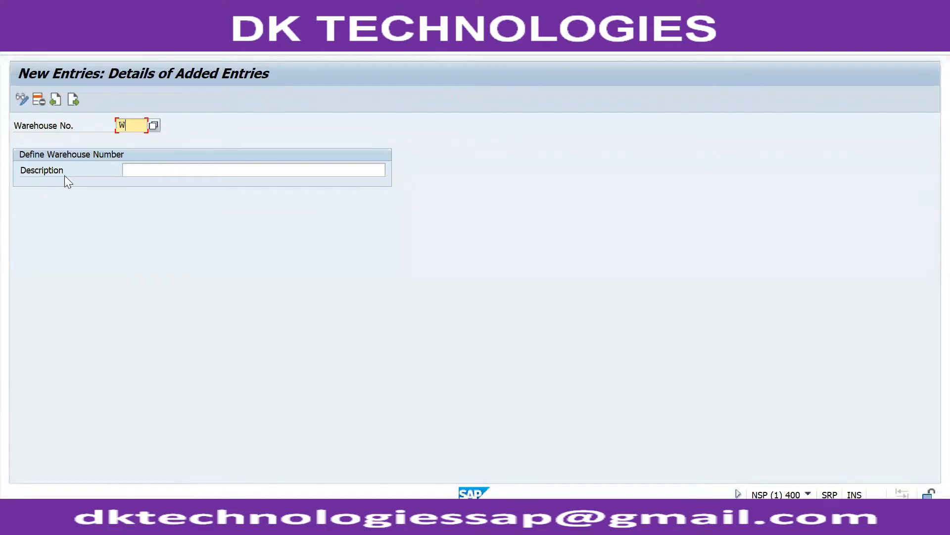
{"action": "type", "text": "999"}
{"action": "left_click", "coordinate": [143, 173]}
{"action": "type", "text": "EWM"}
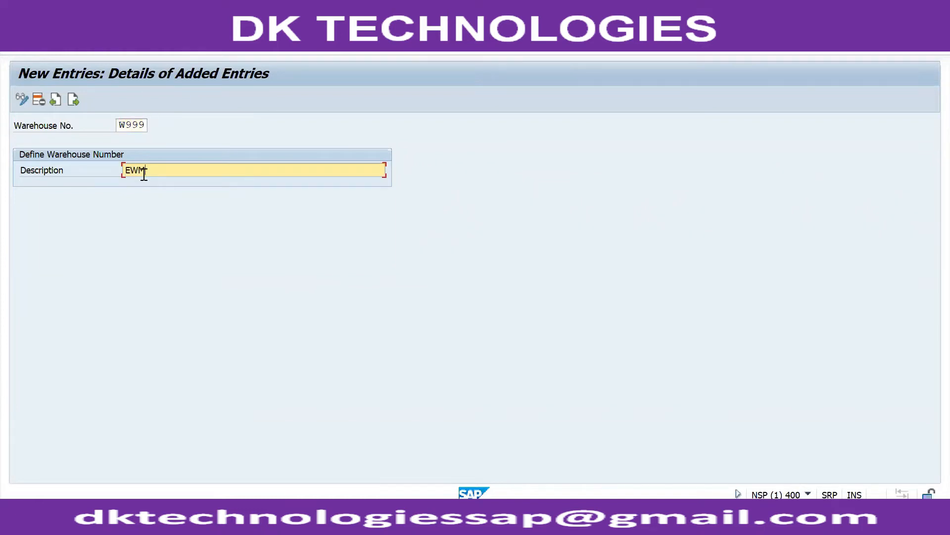
{"action": "type", "text": " Warehous"}
{"action": "key", "text": "BackSpace"}
{"action": "key", "text": "BackSpace"}
{"action": "type", "text": "se"}
{"action": "key", "text": "Return"}
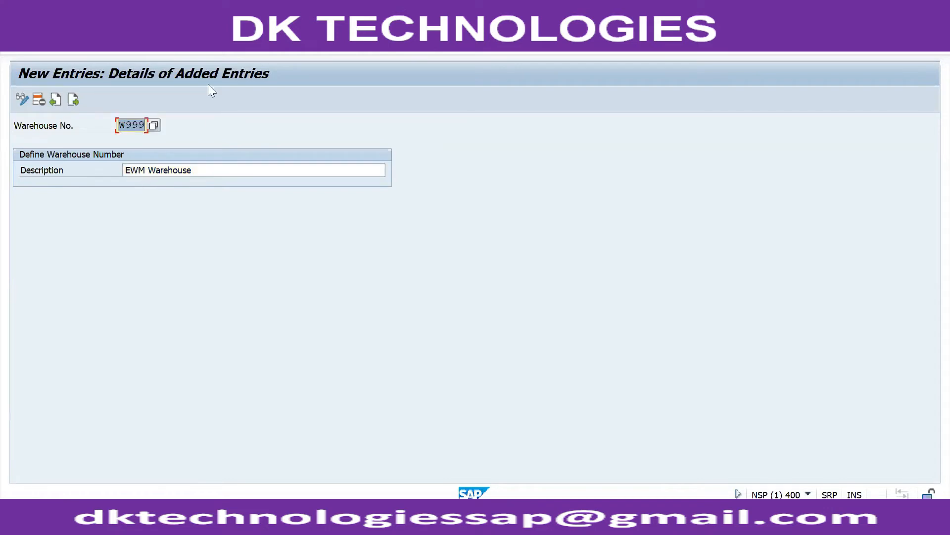
- Save the new warehouse number to the proposed customizing request and return to the Define Warehouse Number overview
{"action": "key", "text": "ctrl+s"}
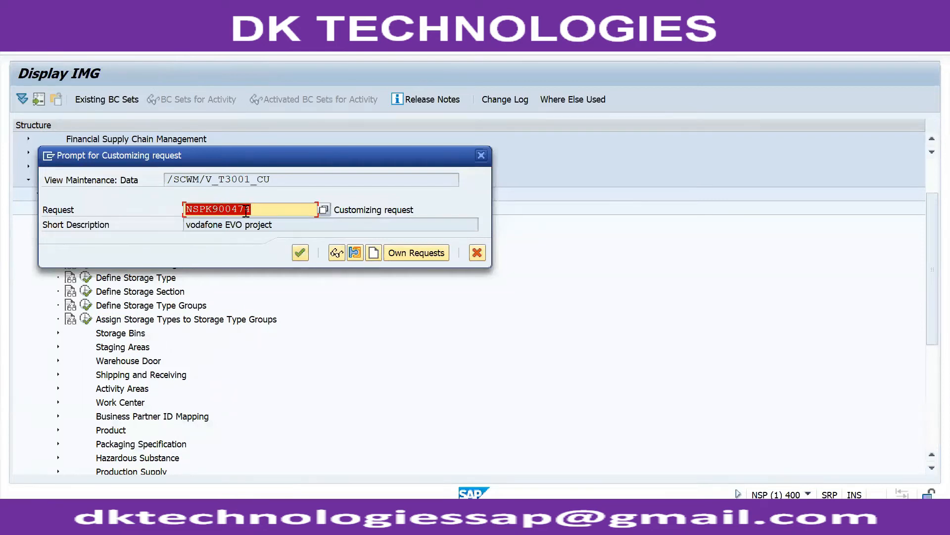
{"action": "left_click_drag", "start_coordinate": [245, 209], "coordinate": [148, 210]}
{"action": "left_click_drag", "start_coordinate": [265, 208], "coordinate": [166, 209]}
{"action": "left_click", "coordinate": [301, 257]}
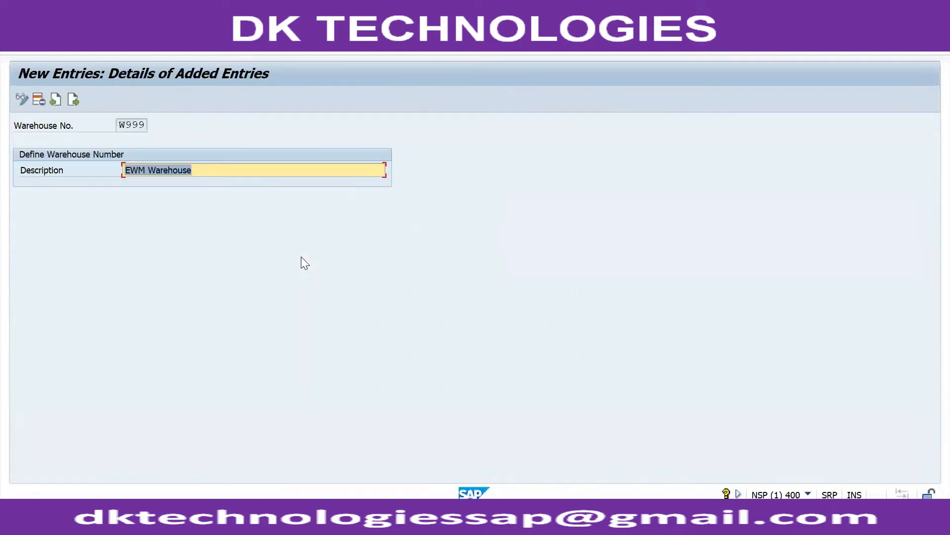
{"action": "left_click", "coordinate": [204, 44]}
- Switch to the EWM CLASS 2 document and highlight Define EWM Warehouse and then Copy Warehouse in customizing in its opening topic list
{"action": "key", "text": "alt+Tab"}
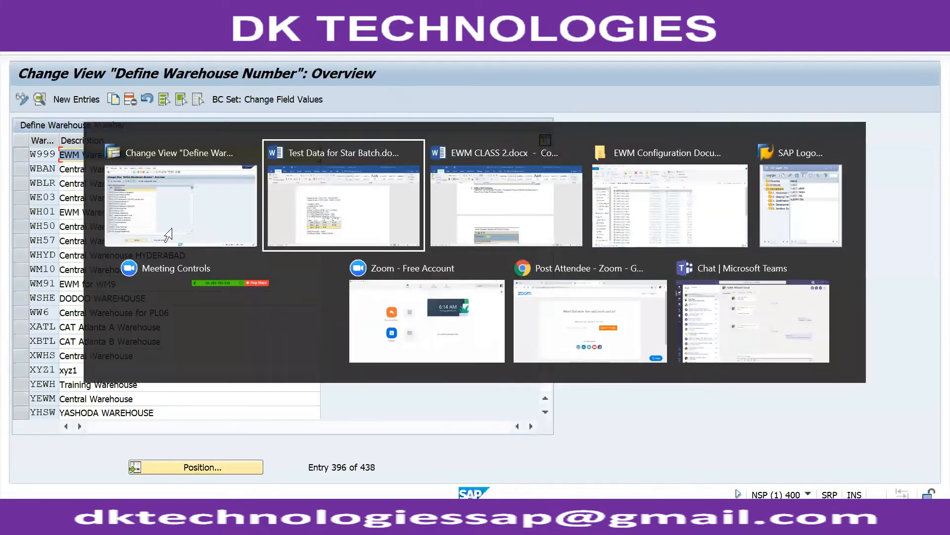
{"action": "key", "text": "alt+Tab"}
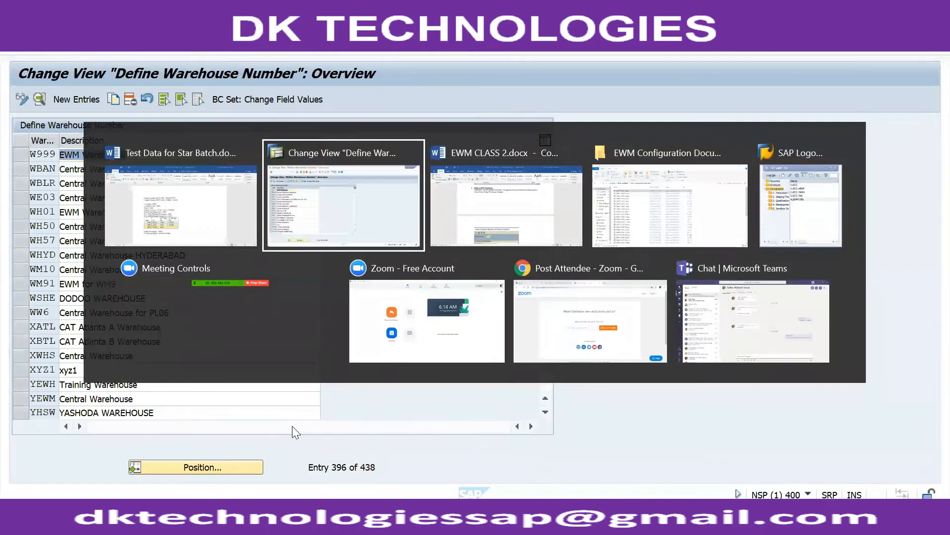
{"action": "key", "text": "alt+Tab"}
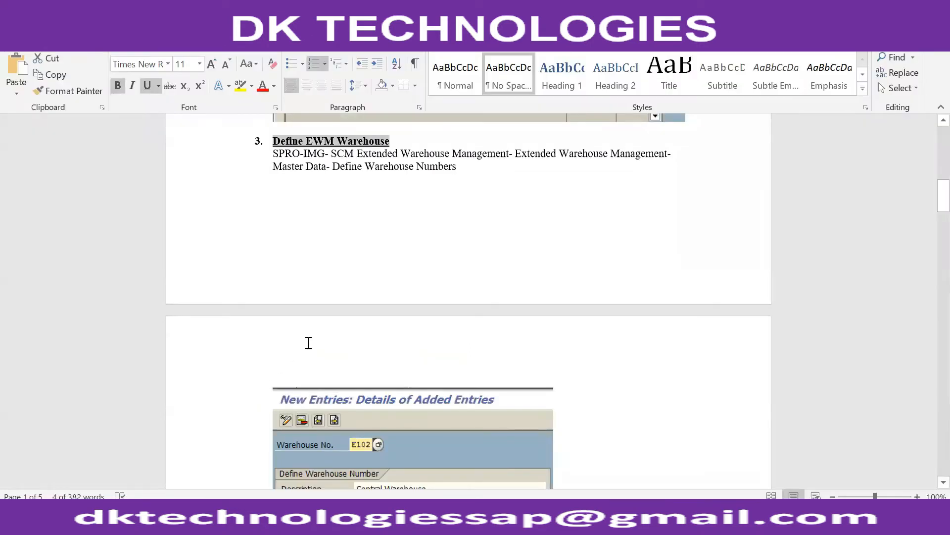
{"action": "scroll", "coordinate": [308, 342], "scroll_direction": "down", "scroll_amount": 5}
{"action": "scroll", "coordinate": [307, 341], "scroll_direction": "up", "scroll_amount": 3}
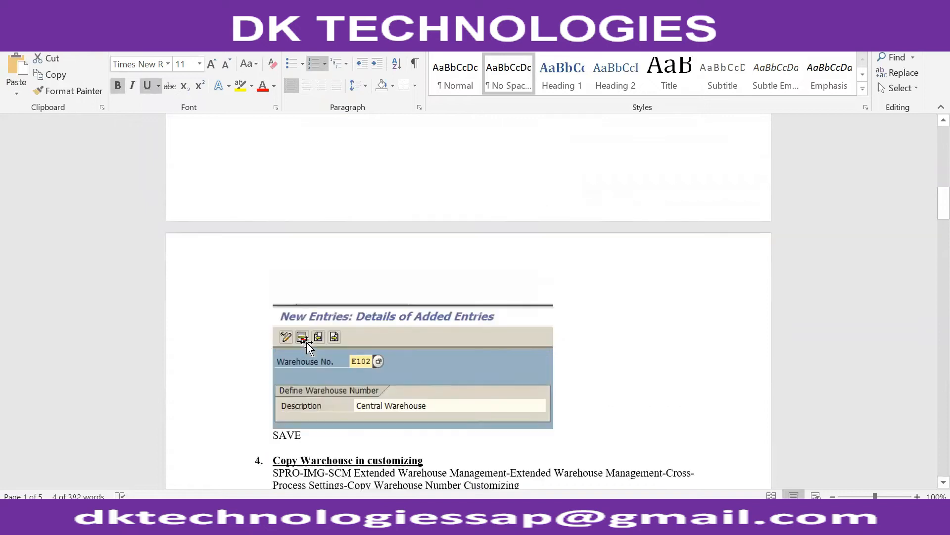
{"action": "scroll", "coordinate": [327, 449], "scroll_direction": "up", "scroll_amount": 4}
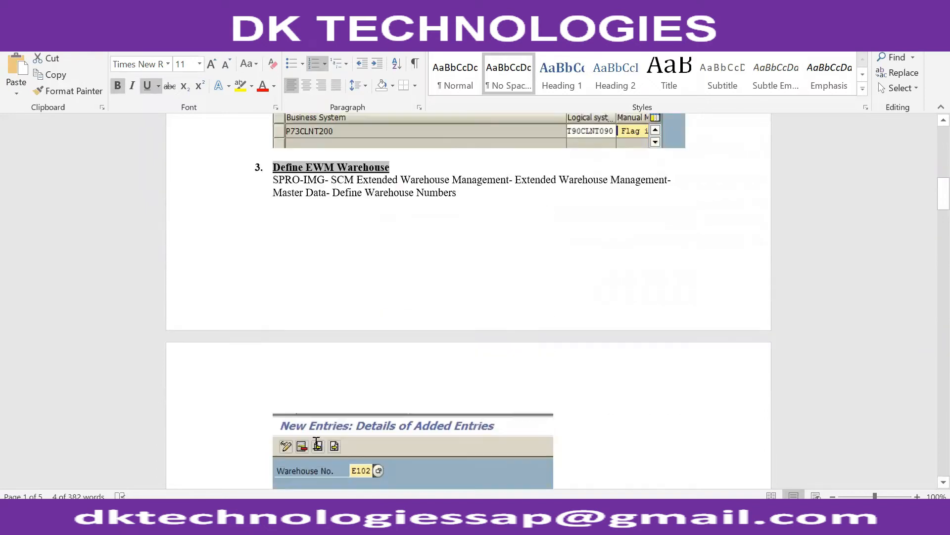
{"action": "scroll", "coordinate": [283, 227], "scroll_direction": "up", "scroll_amount": 6}
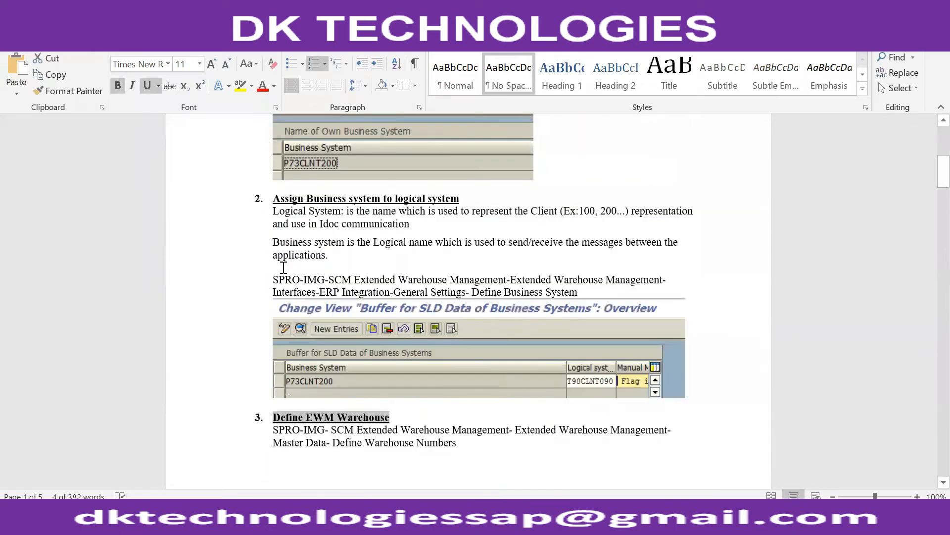
{"action": "scroll", "coordinate": [283, 268], "scroll_direction": "up", "scroll_amount": 10}
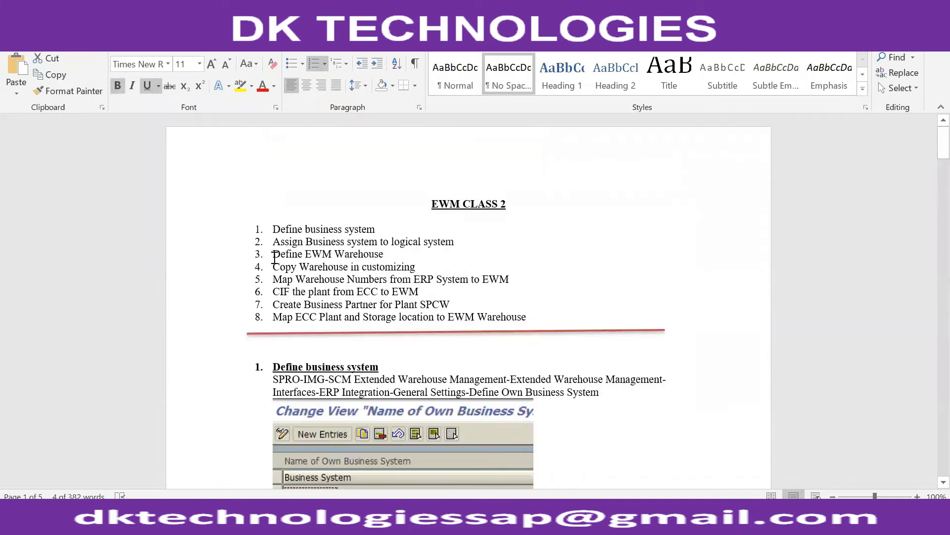
{"action": "left_click_drag", "start_coordinate": [275, 254], "coordinate": [382, 250]}
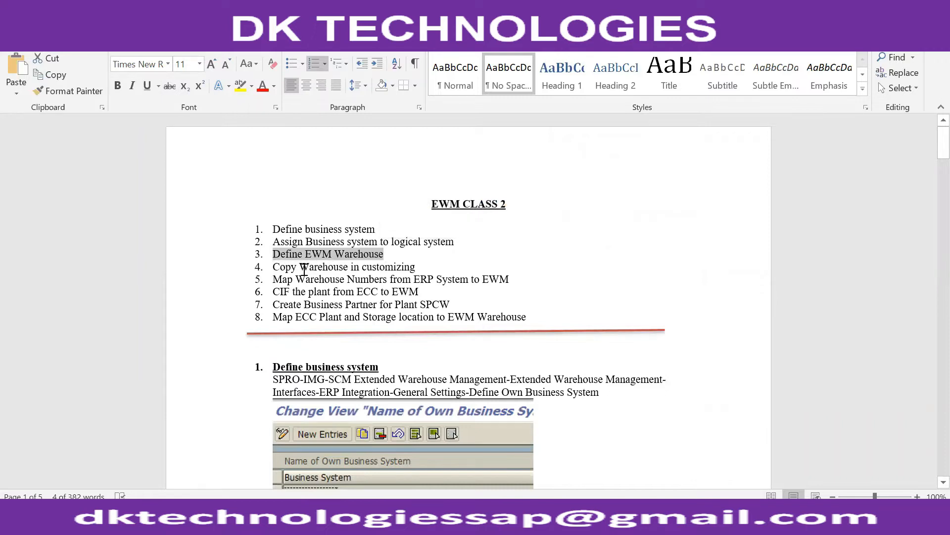
{"action": "left_click_drag", "start_coordinate": [279, 268], "coordinate": [401, 262]}
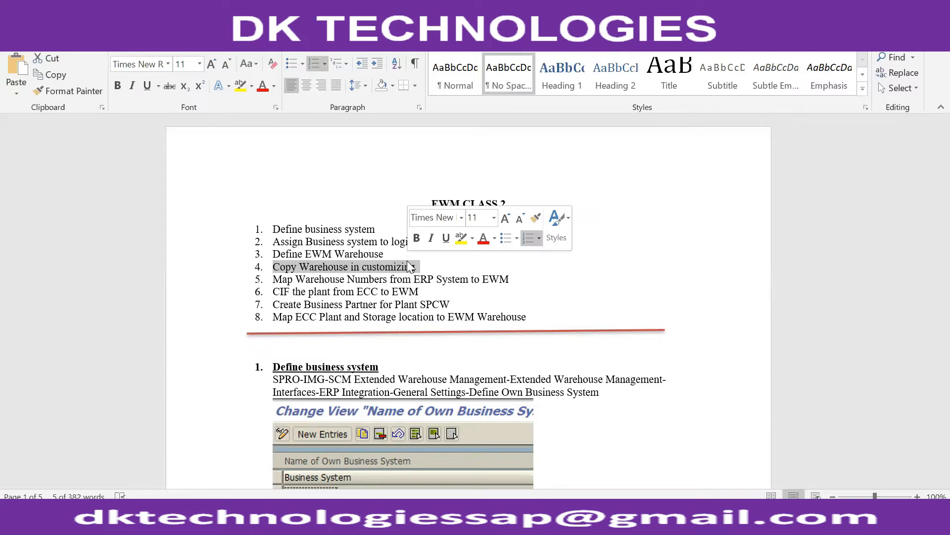
- Switch back to SAP and leave the Define Warehouse Number overview for the IMG structure
{"action": "key", "text": "alt+Tab"}
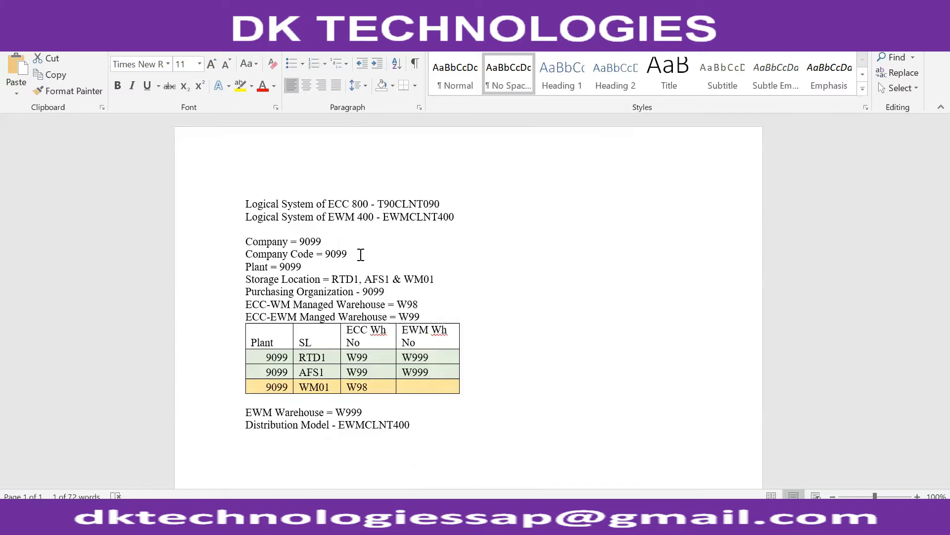
{"action": "key", "text": "alt+Tab"}
{"action": "key", "text": "alt+Tab"}
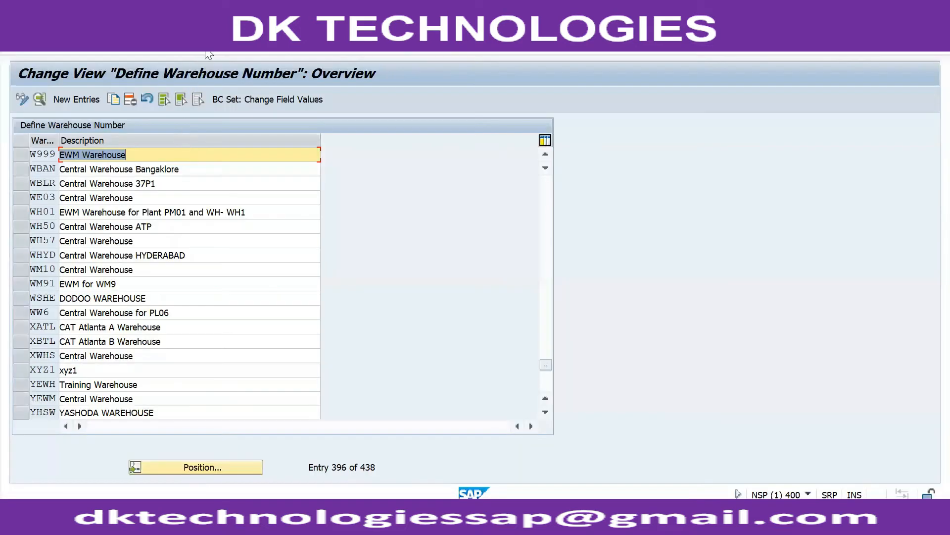
{"action": "key", "text": "F3"}
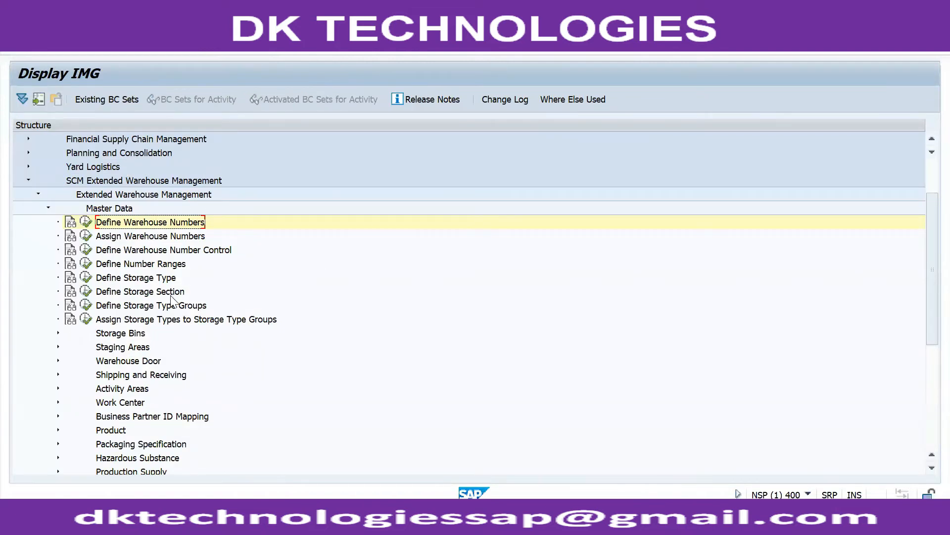
- Review sections 3 and 4 of the EWM CLASS 2 document for the Copy Warehouse in customizing path and entries
{"action": "key", "text": "alt+Tab"}
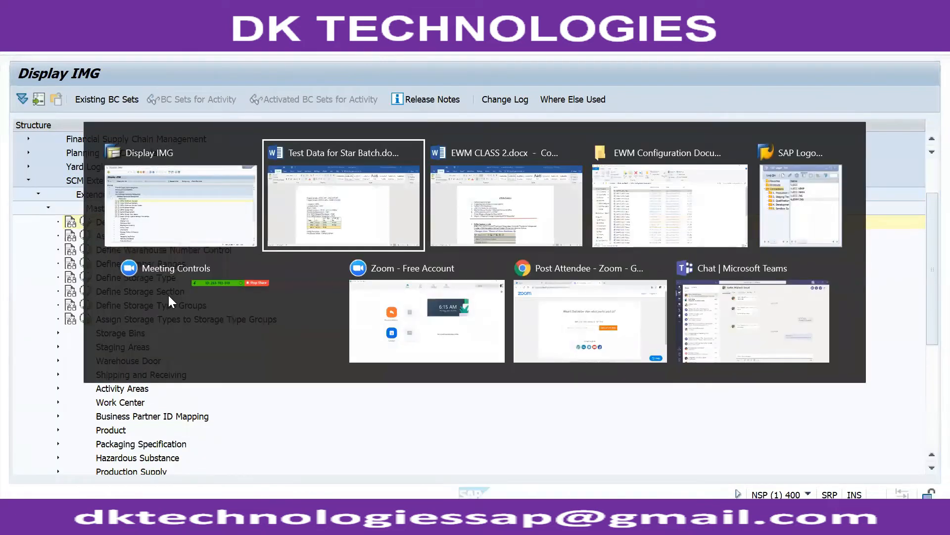
{"action": "key", "text": "alt+Tab"}
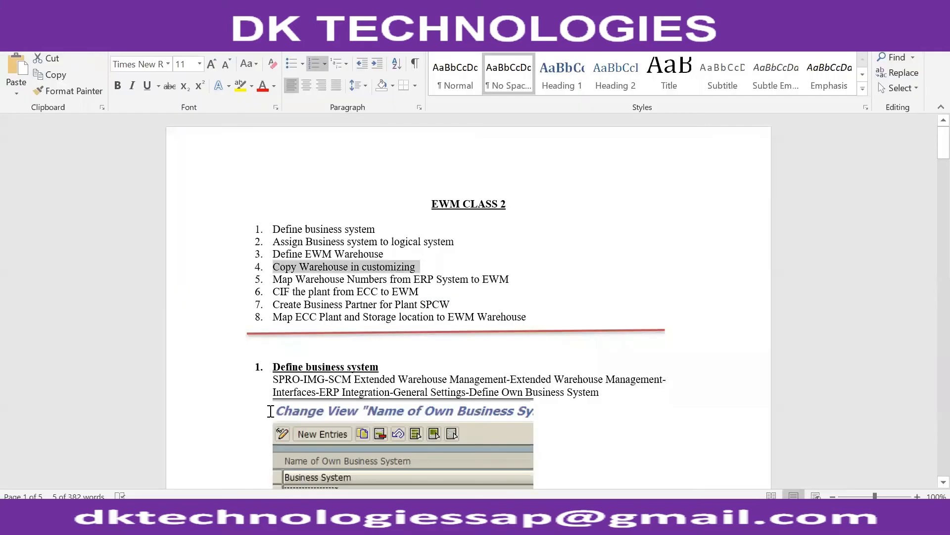
{"action": "scroll", "coordinate": [302, 391], "scroll_direction": "down", "scroll_amount": 12}
{"action": "scroll", "coordinate": [302, 391], "scroll_direction": "down", "scroll_amount": 10}
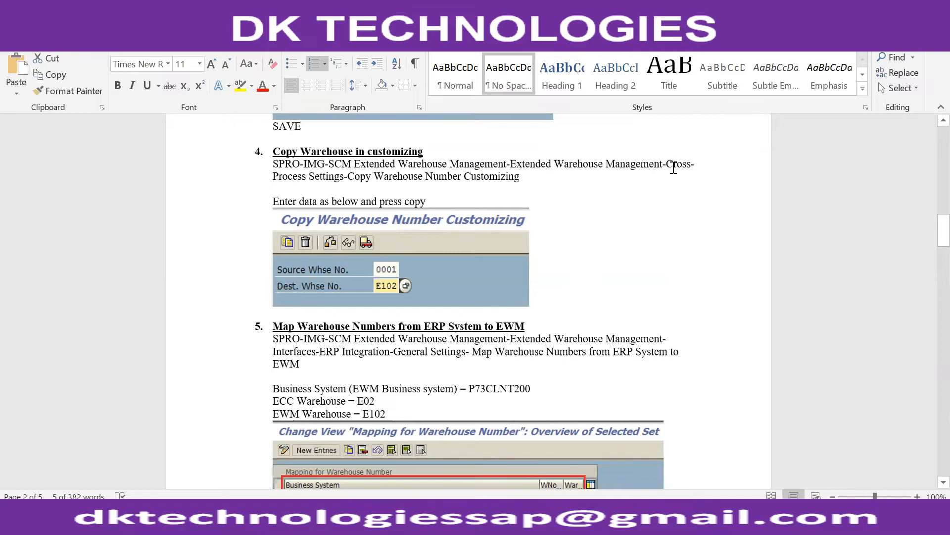
{"action": "scroll", "coordinate": [599, 190], "scroll_direction": "up", "scroll_amount": 8}
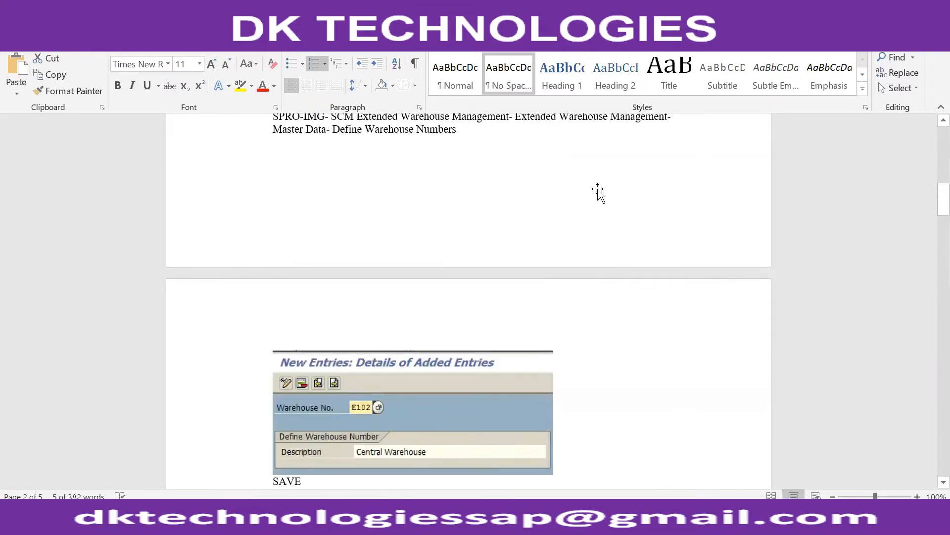
{"action": "scroll", "coordinate": [598, 191], "scroll_direction": "up", "scroll_amount": 4}
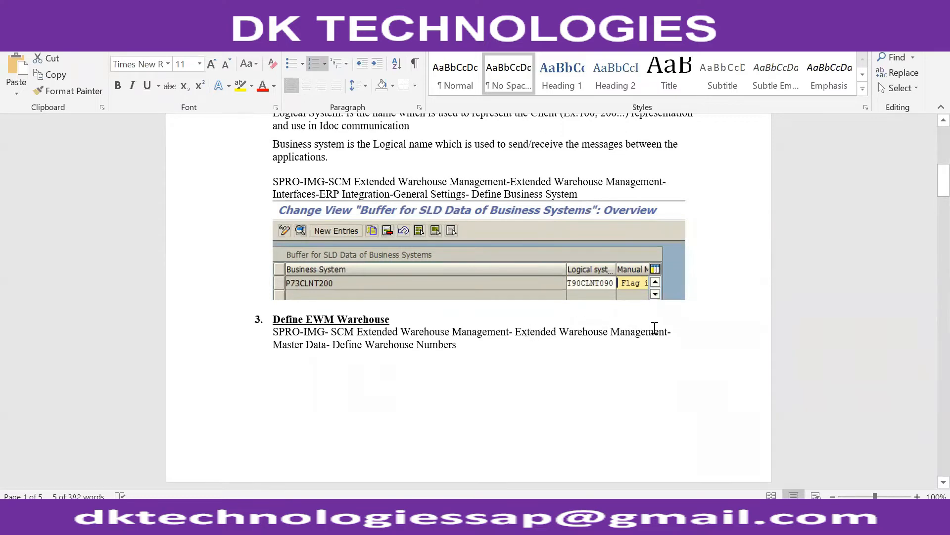
{"action": "scroll", "coordinate": [429, 377], "scroll_direction": "down", "scroll_amount": 4}
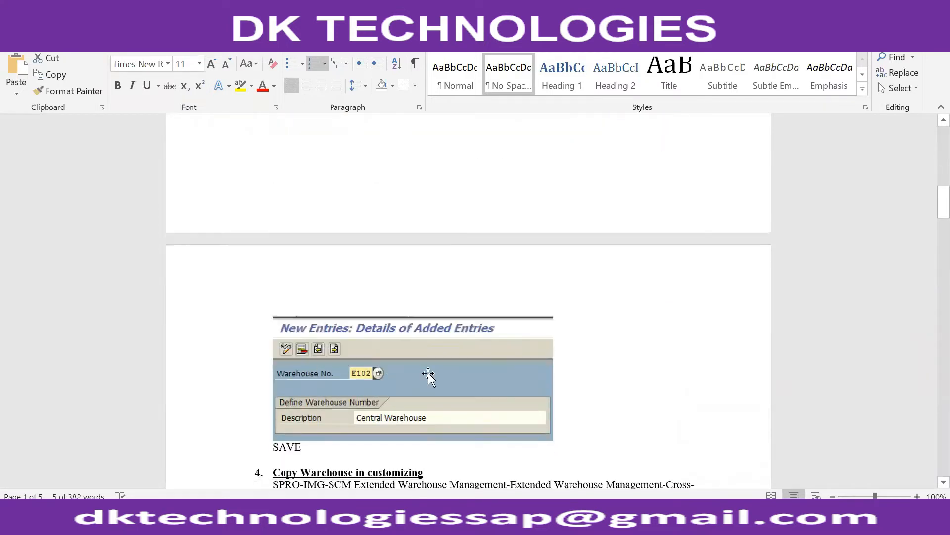
{"action": "scroll", "coordinate": [428, 376], "scroll_direction": "down", "scroll_amount": 3}
{"action": "scroll", "coordinate": [653, 272], "scroll_direction": "down", "scroll_amount": 1}
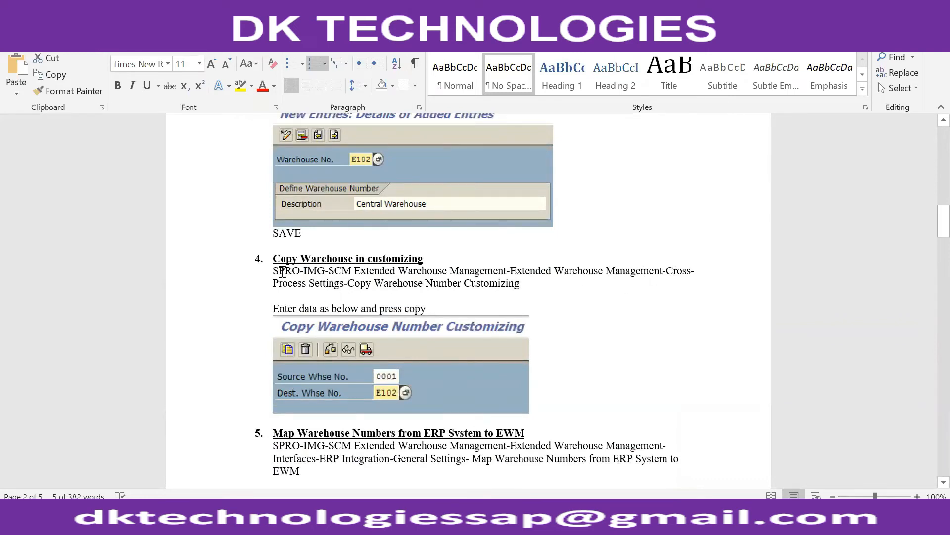
- In the SAP IMG, collapse Master Data and expand Cross-Process Settings under Extended Warehouse Management, and return to the EWM CLASS 2 document
{"action": "key", "text": "alt+Tab"}
{"action": "left_click", "coordinate": [67, 204]}
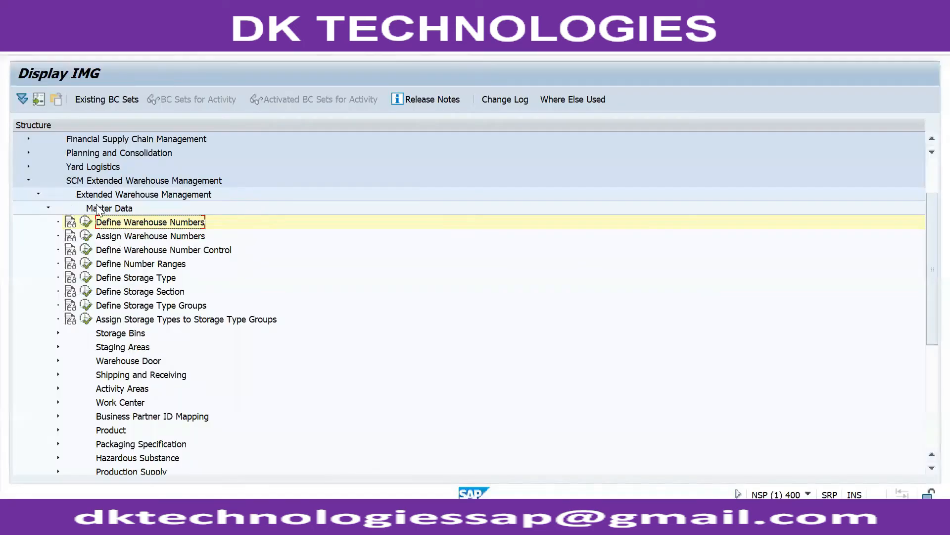
{"action": "left_click", "coordinate": [48, 208]}
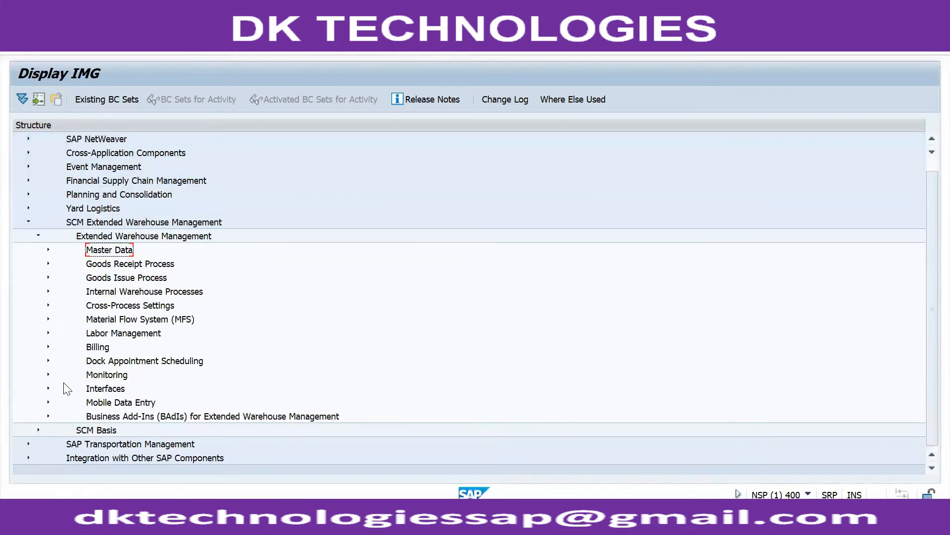
{"action": "left_click", "coordinate": [48, 305]}
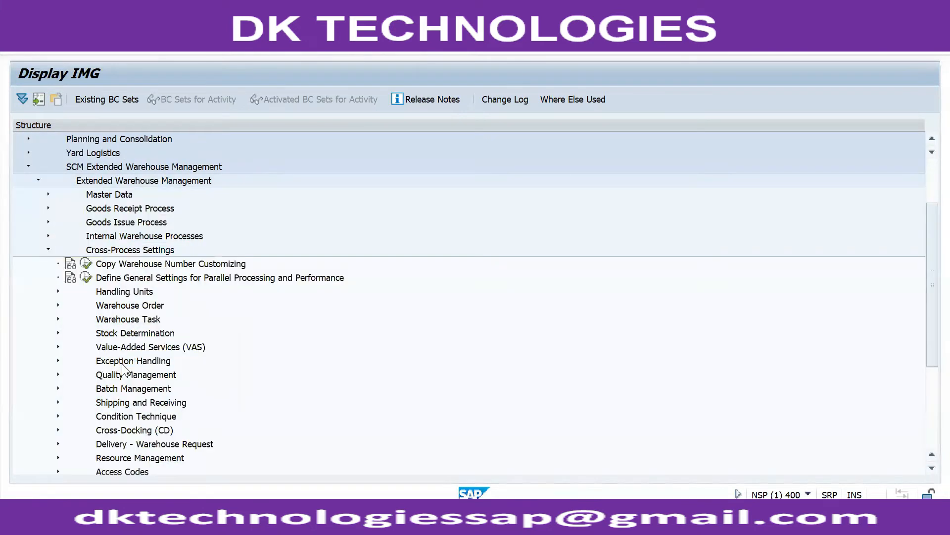
{"action": "key", "text": "alt+Tab"}
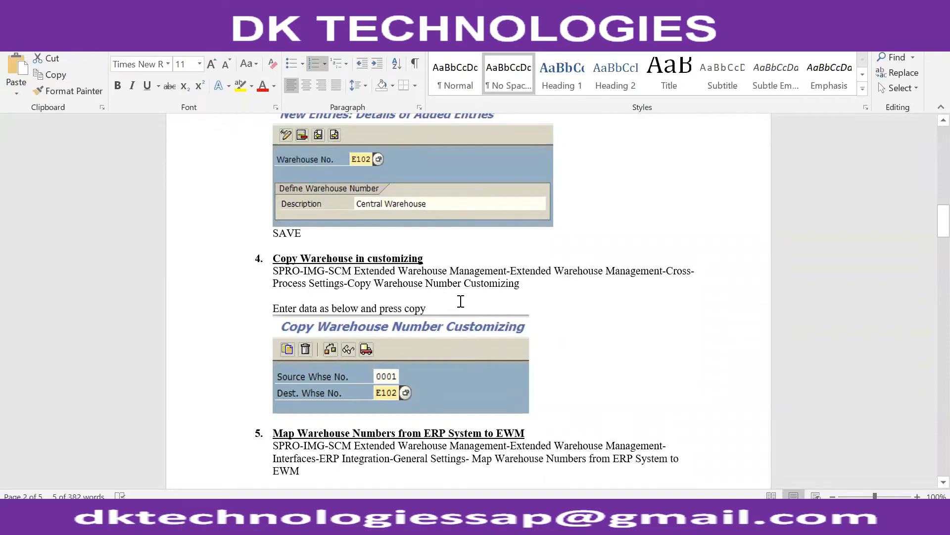
- Recheck the Copy Warehouse path in the EWM CLASS 2 document and open Copy Warehouse Number Customizing in the SAP IMG
{"action": "key", "text": "alt+Tab"}
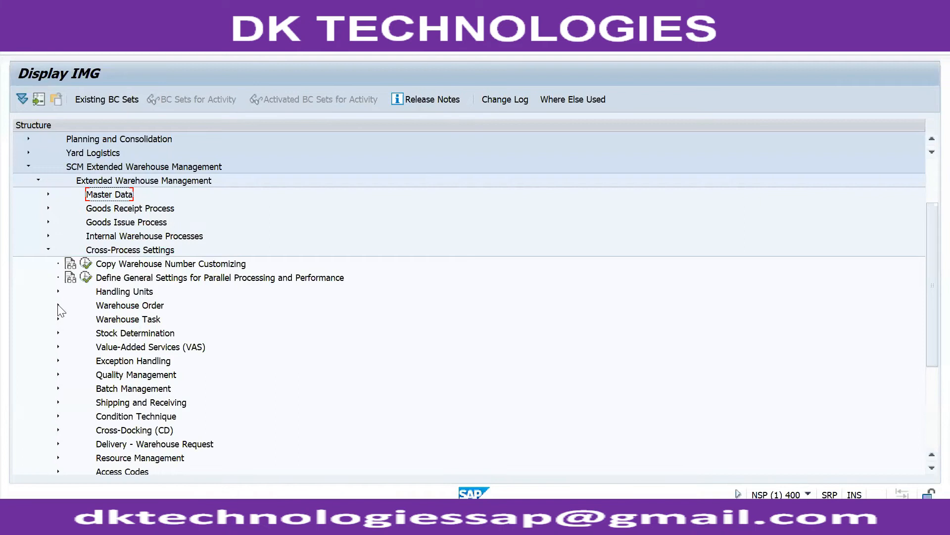
{"action": "key", "text": "alt+Tab"}
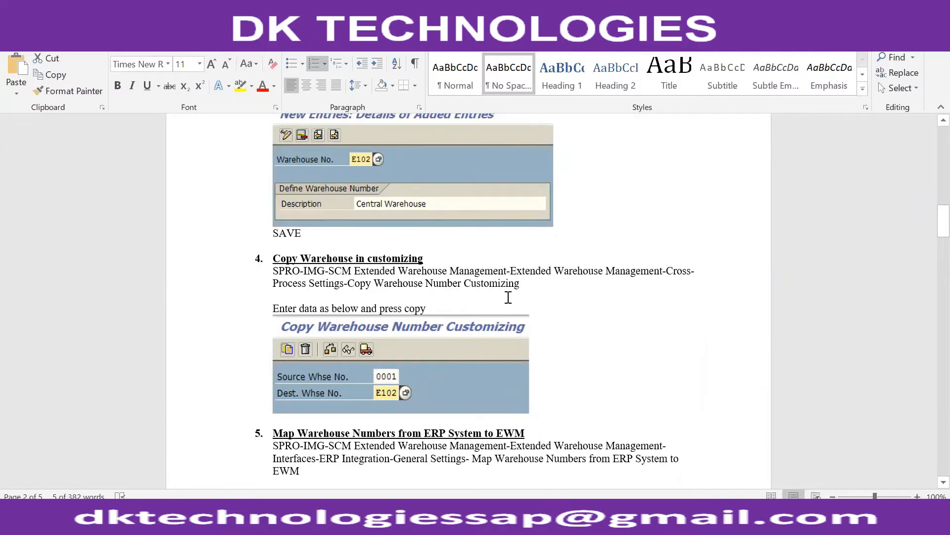
{"action": "key", "text": "alt+Tab"}
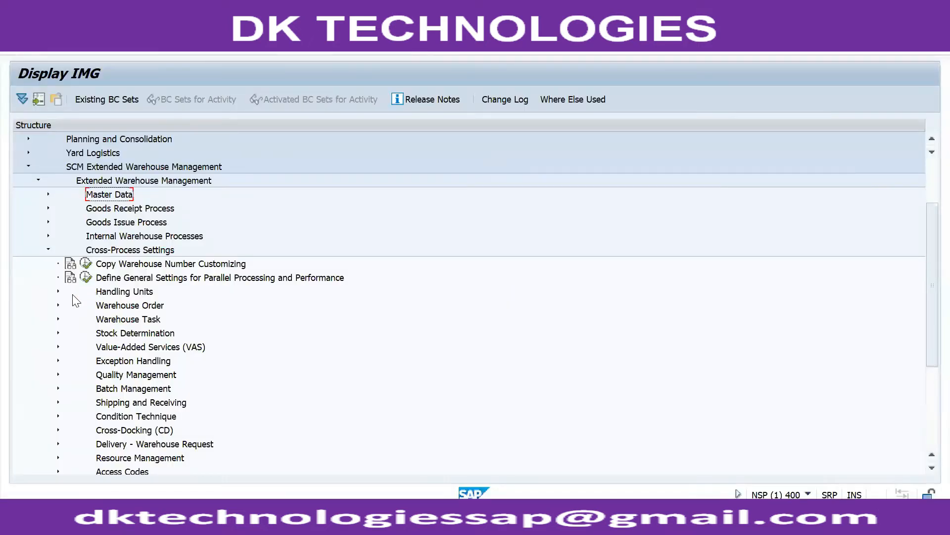
{"action": "left_click", "coordinate": [86, 263]}
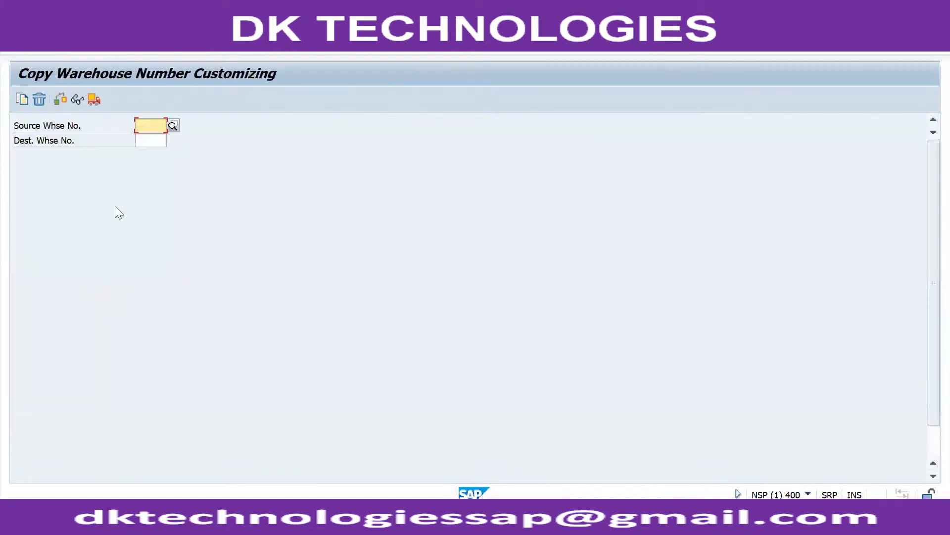
- Choose 0001 Central Warehouse as the source warehouse number and enter W999 as the destination warehouse number
{"action": "left_click", "coordinate": [172, 126]}
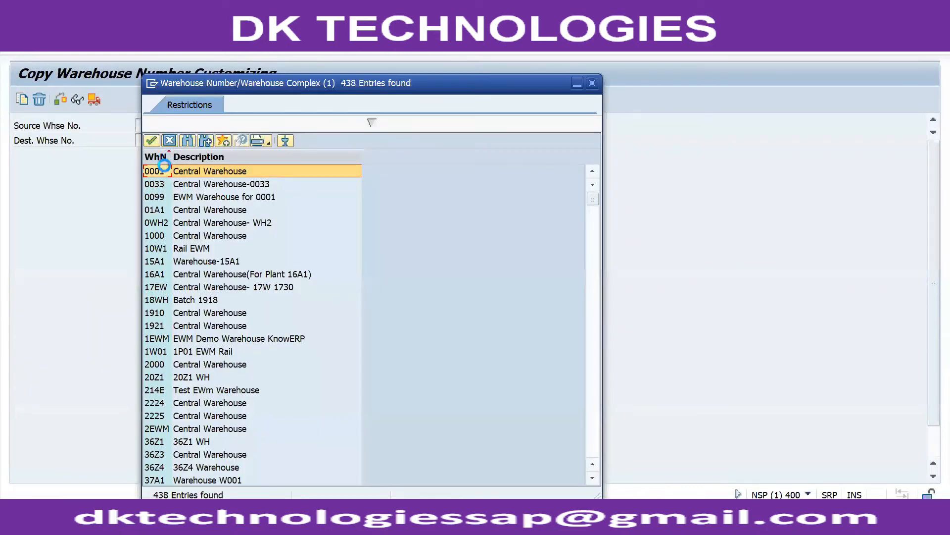
{"action": "double_click", "coordinate": [190, 172]}
{"action": "left_click", "coordinate": [153, 142]}
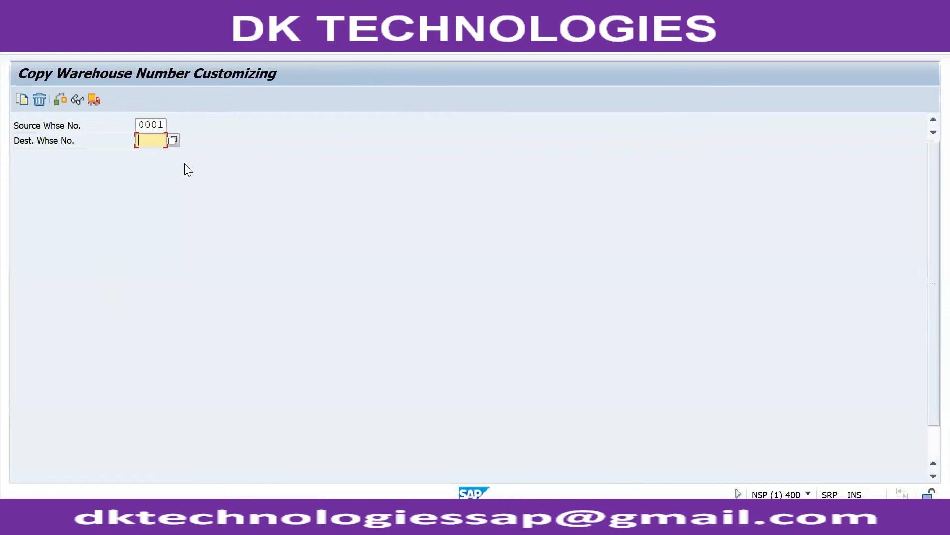
{"action": "type", "text": "W99"}
{"action": "key", "text": "Return"}
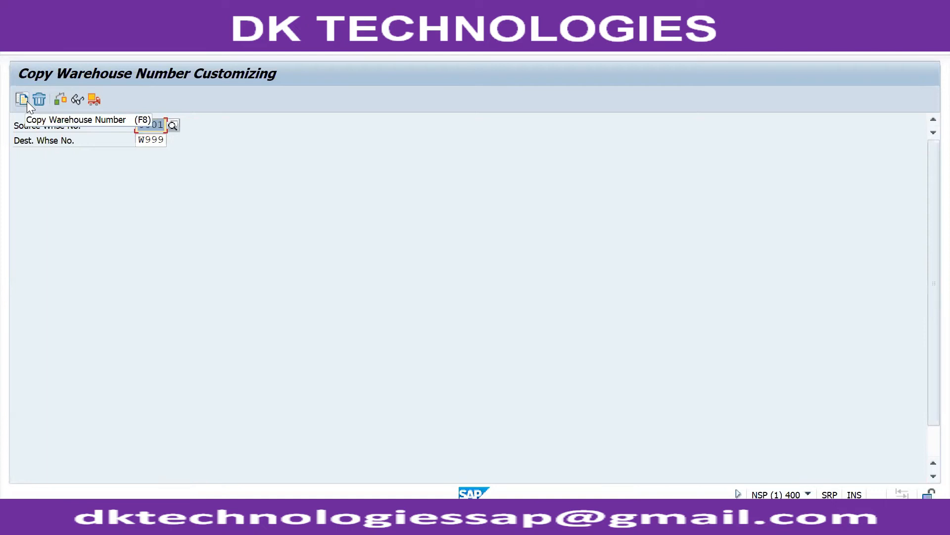
- Copy the customizing of warehouse 0001 to W999, overwriting existing data, accept the proposed customizing request and close the log
{"action": "key", "text": "alt+Tab"}
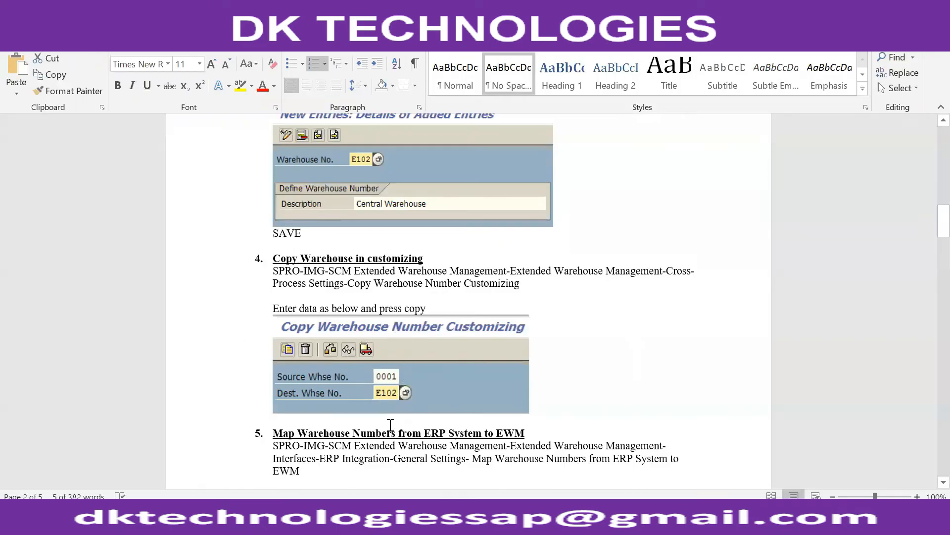
{"action": "scroll", "coordinate": [395, 424], "scroll_direction": "down", "scroll_amount": 3}
{"action": "key", "text": "alt+Tab"}
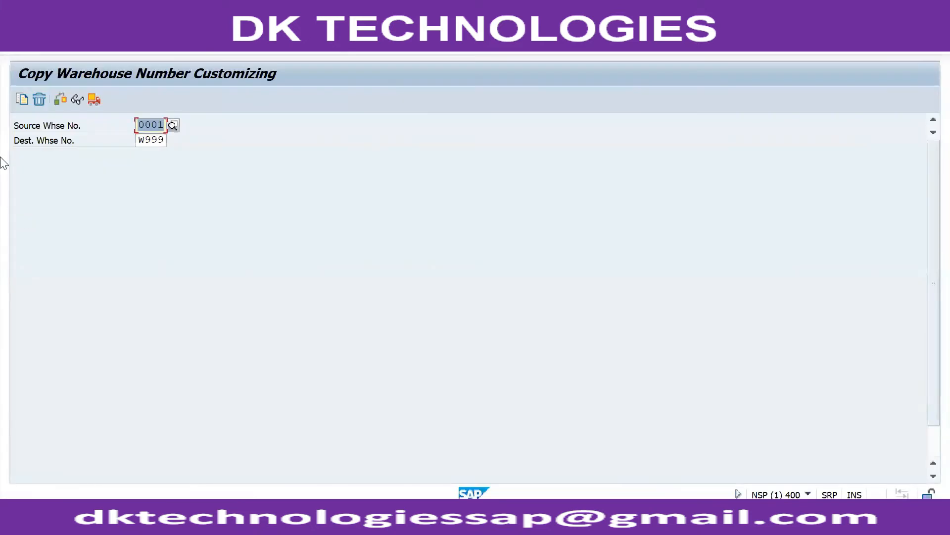
{"action": "left_click", "coordinate": [23, 97]}
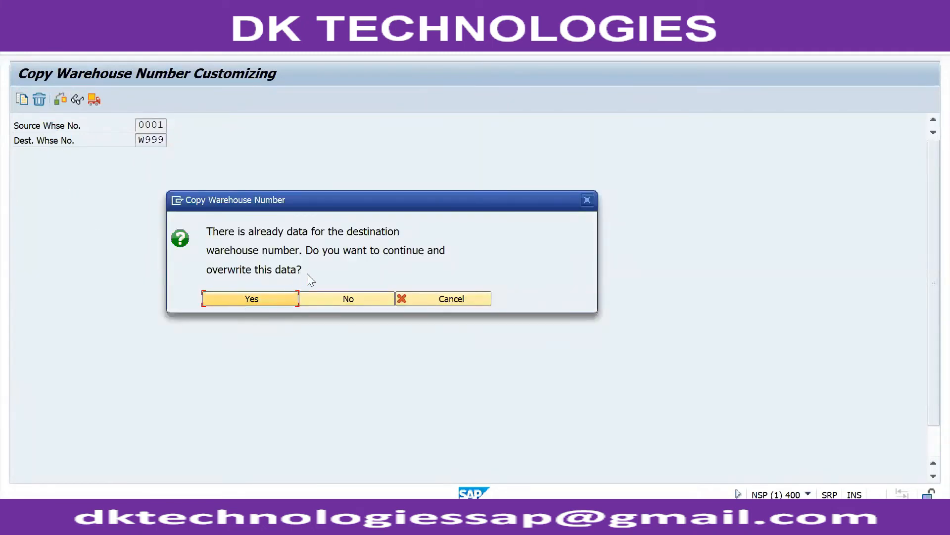
{"action": "left_click", "coordinate": [246, 300]}
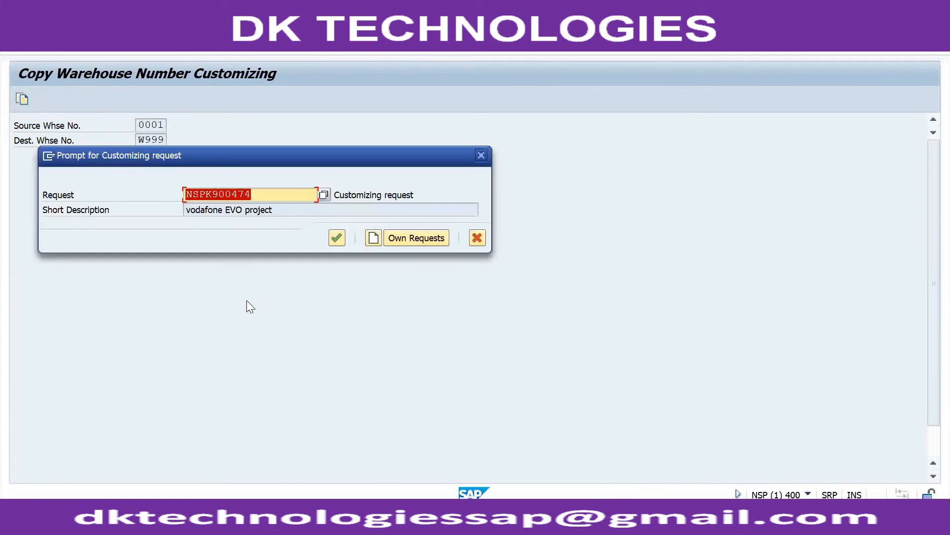
{"action": "left_click", "coordinate": [337, 239]}
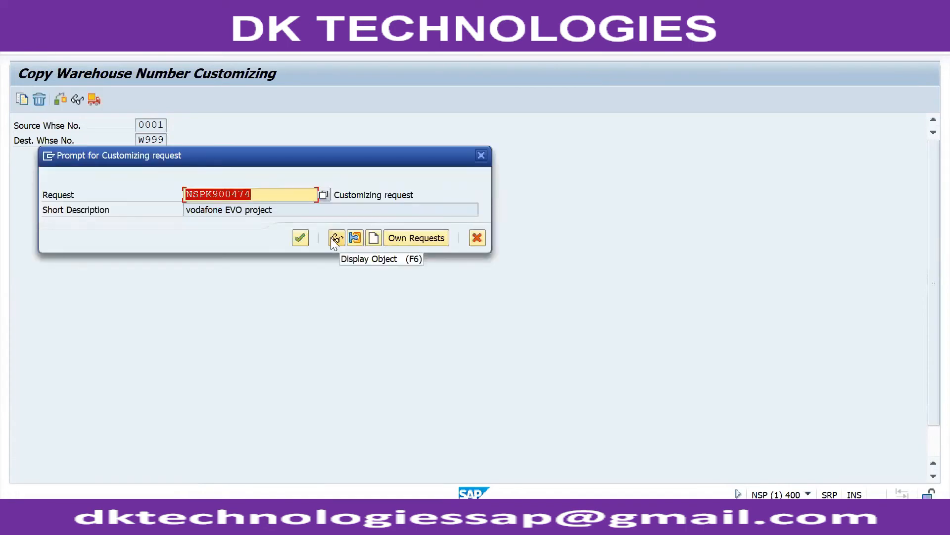
{"action": "left_click", "coordinate": [300, 238]}
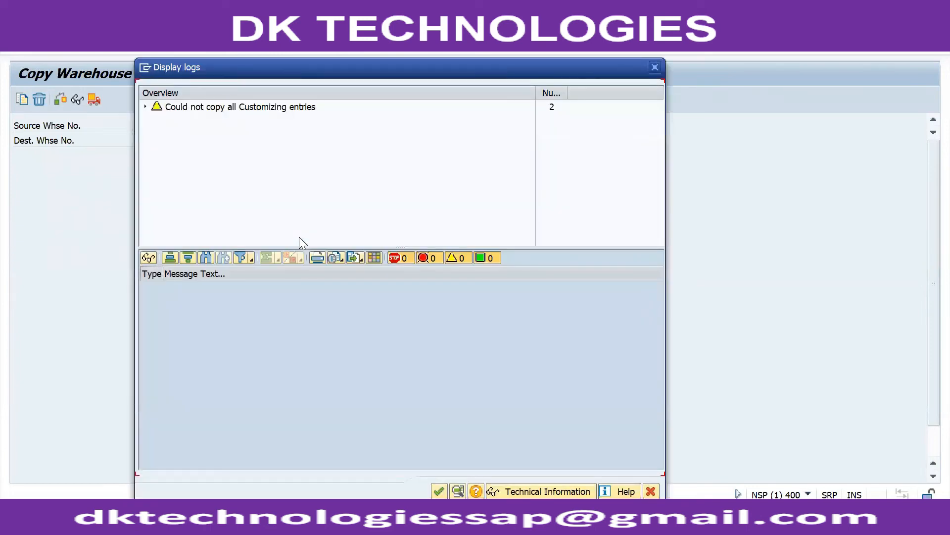
{"action": "key", "text": "Return"}
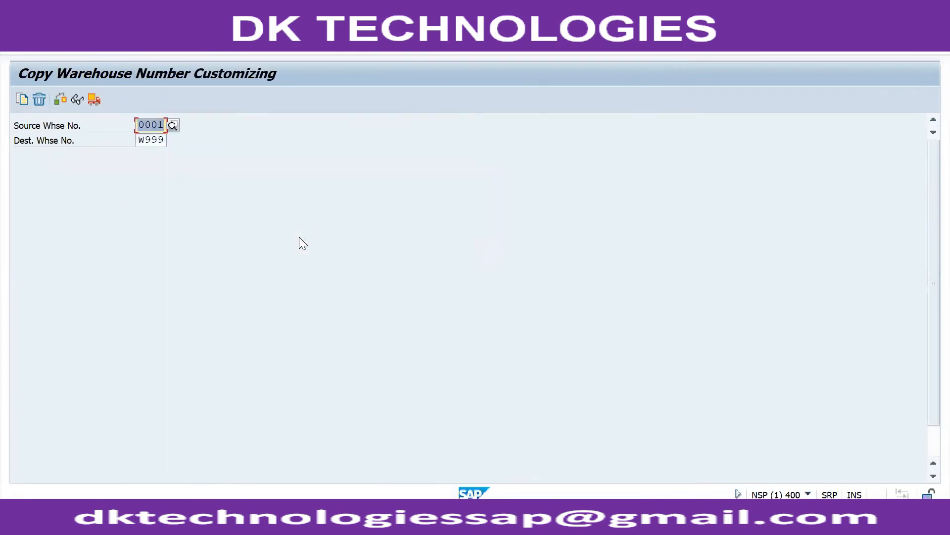
- Display the list of tables involved in the warehouse number copy, look through their descriptions and leave the list
{"action": "left_click", "coordinate": [80, 100]}
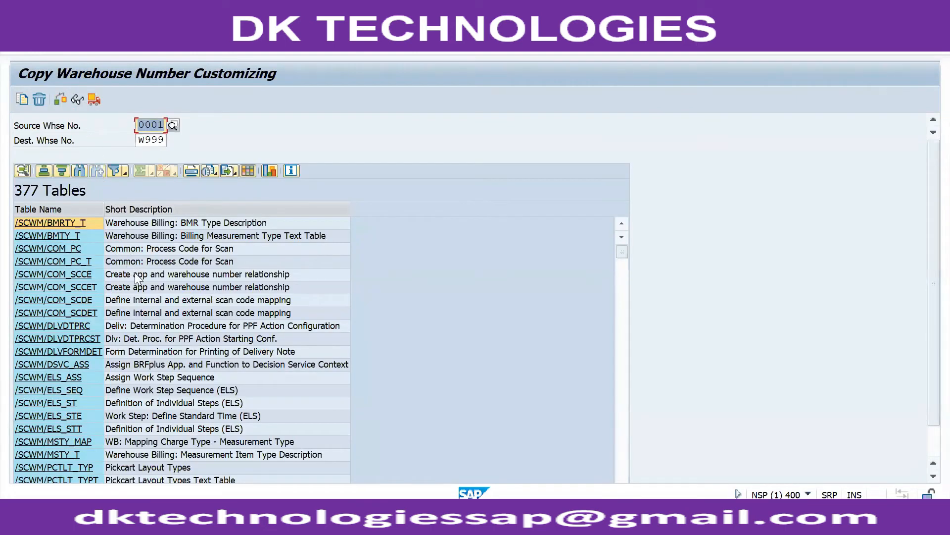
{"action": "scroll", "coordinate": [134, 273], "scroll_direction": "down", "scroll_amount": 10}
{"action": "scroll", "coordinate": [135, 273], "scroll_direction": "down", "scroll_amount": 10}
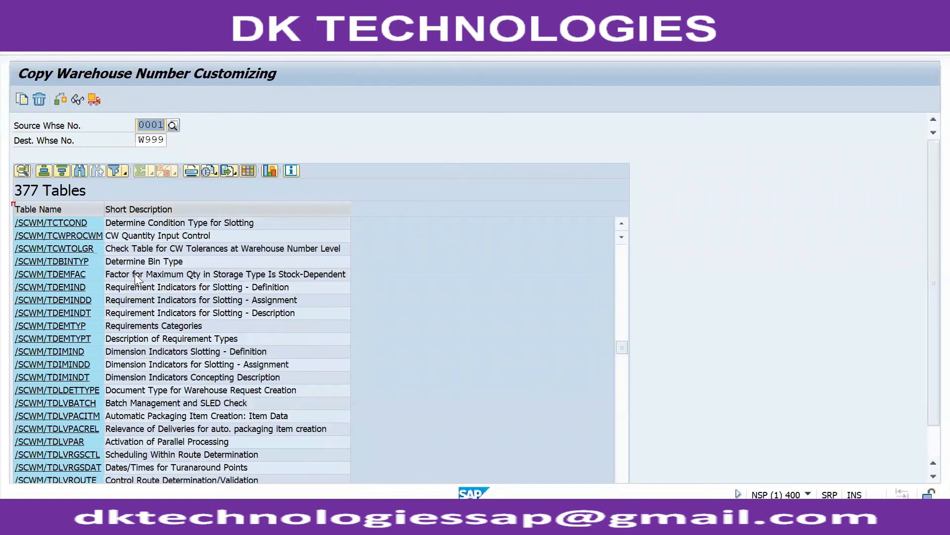
{"action": "scroll", "coordinate": [135, 273], "scroll_direction": "down", "scroll_amount": 10}
{"action": "scroll", "coordinate": [135, 273], "scroll_direction": "down", "scroll_amount": 10}
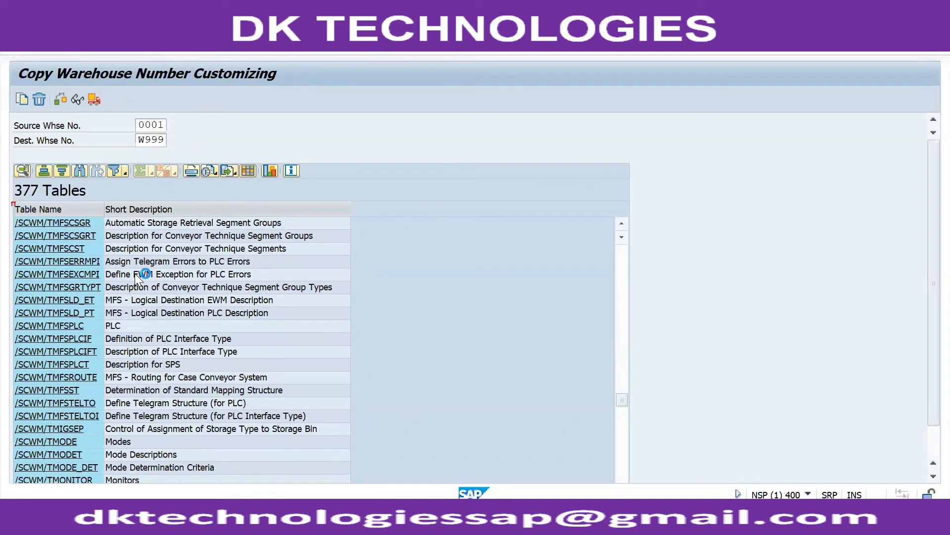
{"action": "scroll", "coordinate": [134, 274], "scroll_direction": "up", "scroll_amount": 10}
{"action": "scroll", "coordinate": [134, 273], "scroll_direction": "up", "scroll_amount": 10}
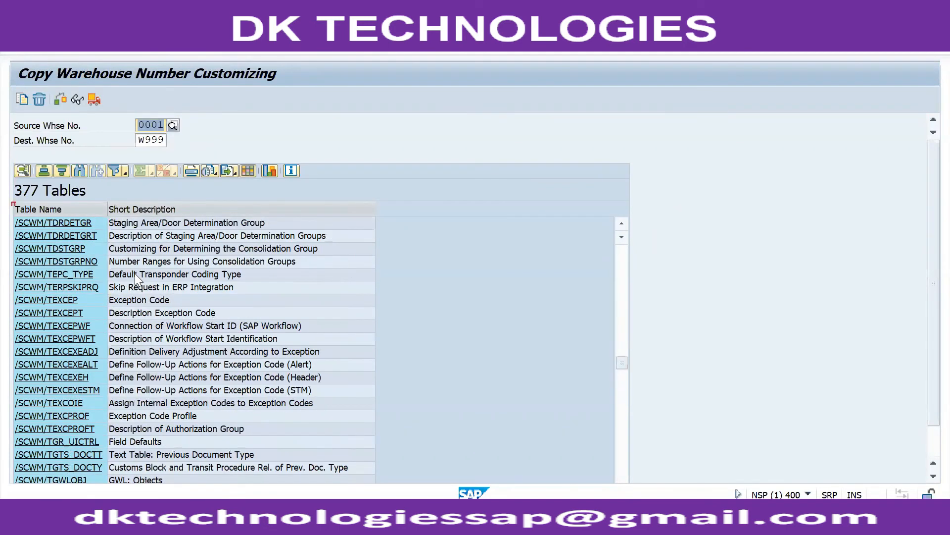
{"action": "scroll", "coordinate": [134, 273], "scroll_direction": "up", "scroll_amount": 10}
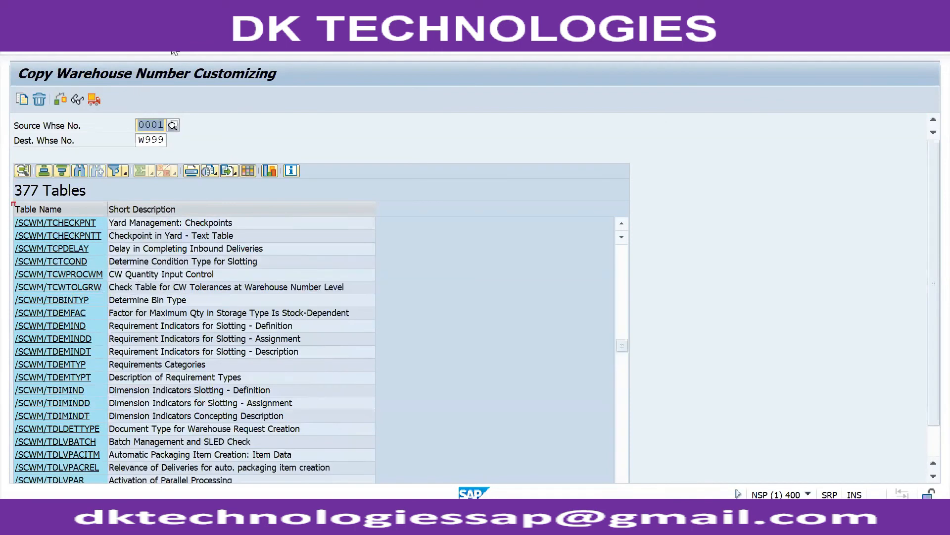
{"action": "left_click", "coordinate": [209, 52]}
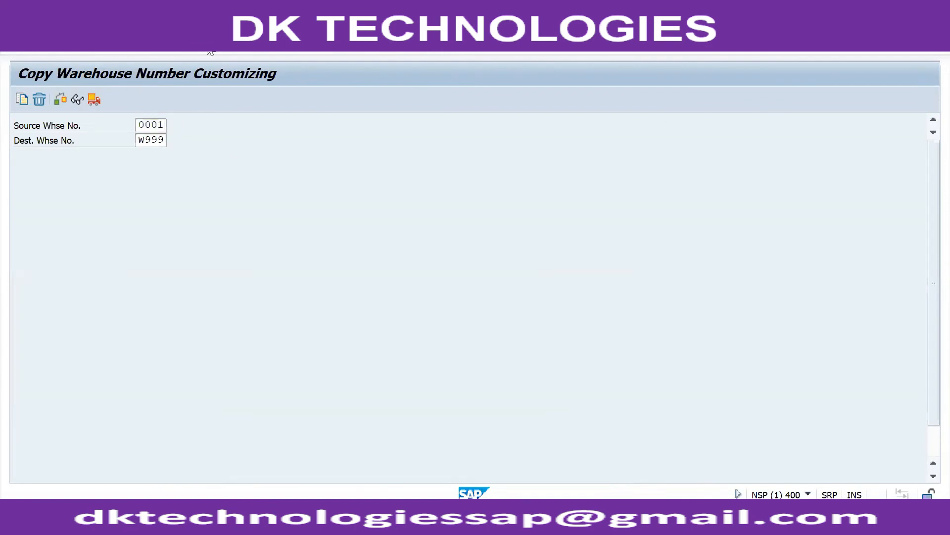
- Check the EWM warehouse in the test data document and review section 5, Map Warehouse Numbers from ERP System to EWM, in EWM CLASS 2
{"action": "key", "text": "alt+Tab"}
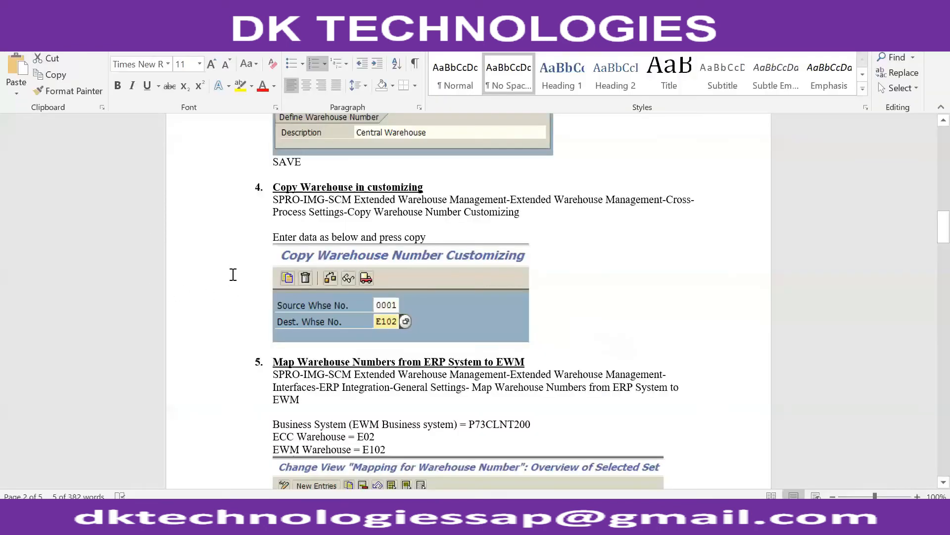
{"action": "scroll", "coordinate": [308, 371], "scroll_direction": "up", "scroll_amount": 3}
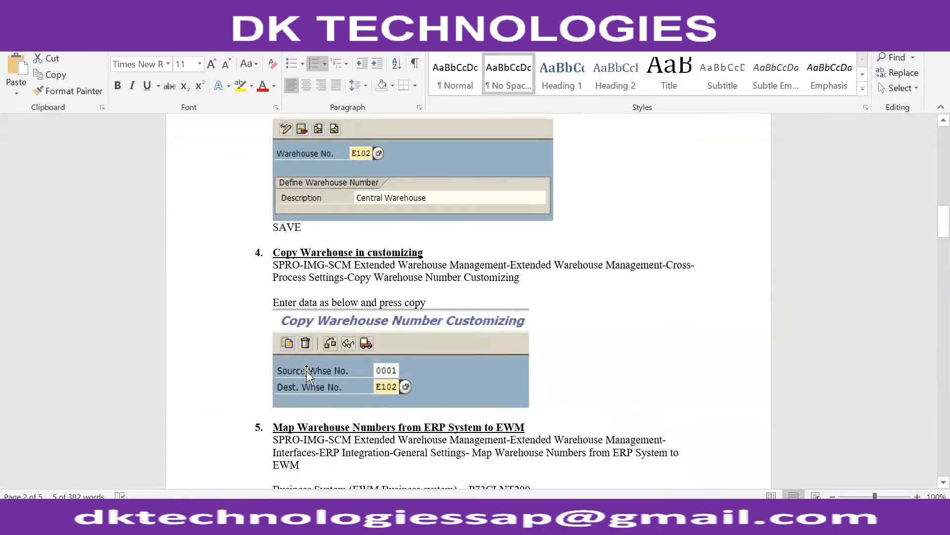
{"action": "key", "text": "alt+Tab"}
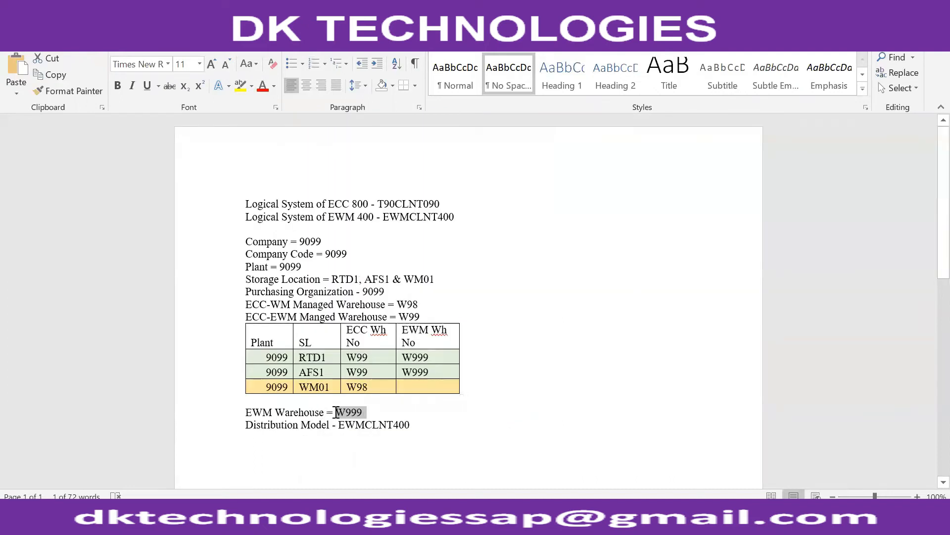
{"action": "left_click", "coordinate": [380, 417]}
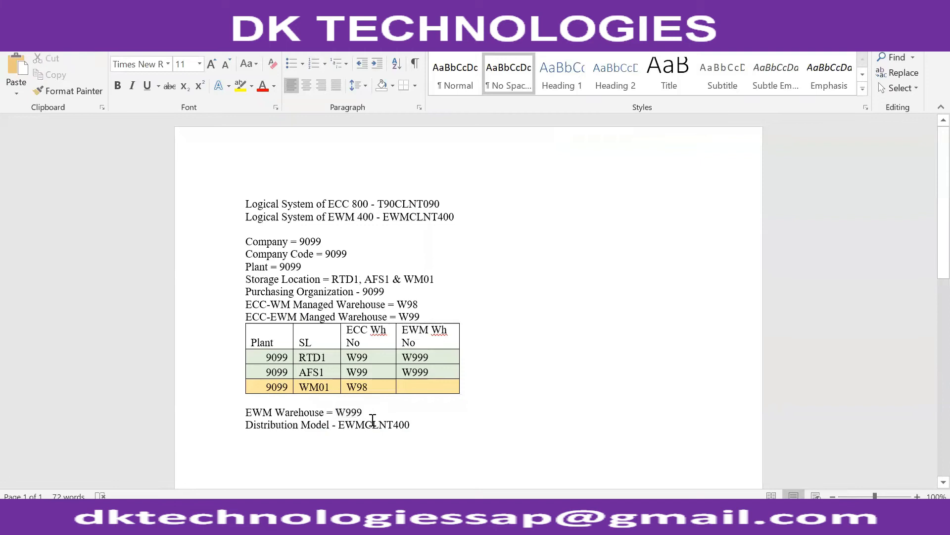
{"action": "key", "text": "alt+Tab"}
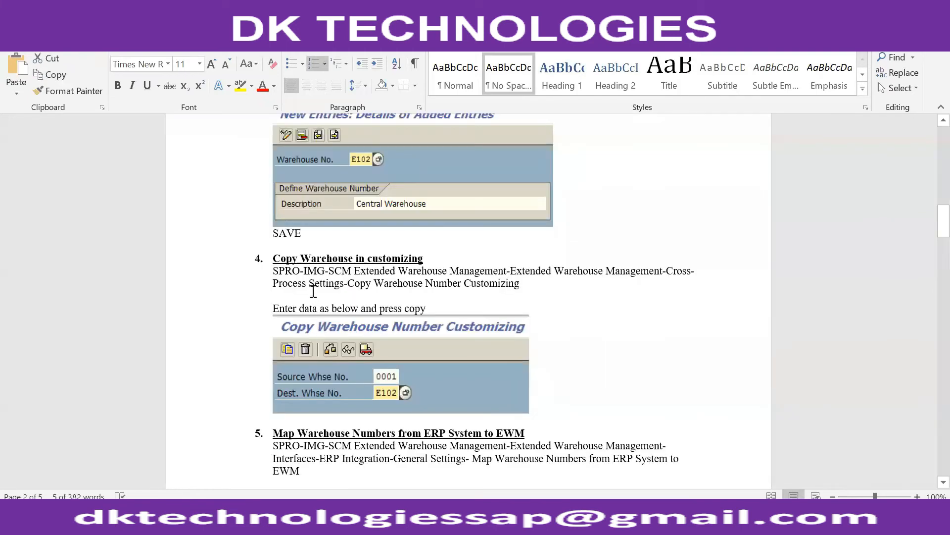
{"action": "key", "text": "alt+Tab"}
{"action": "key", "text": "alt+Tab"}
{"action": "scroll", "coordinate": [325, 301], "scroll_direction": "down", "scroll_amount": 4}
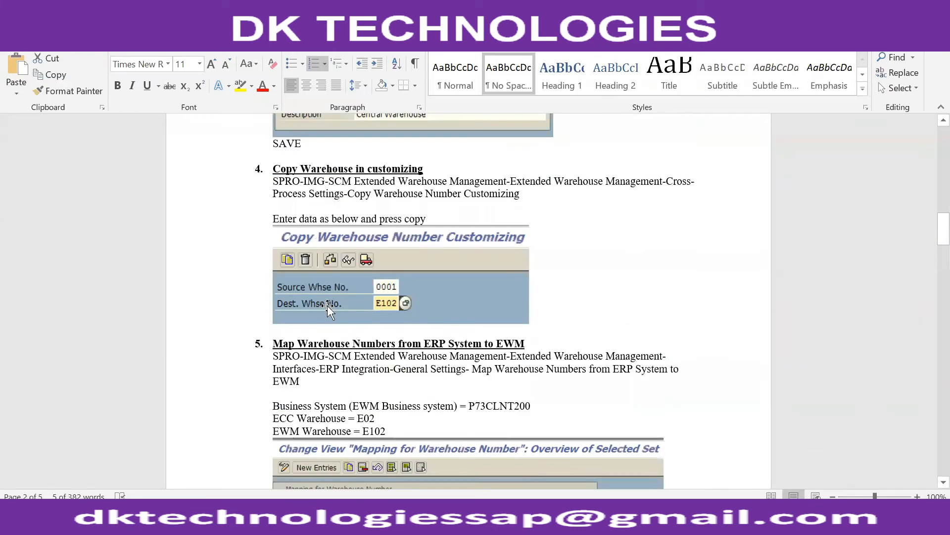
{"action": "scroll", "coordinate": [341, 327], "scroll_direction": "down", "scroll_amount": 1}
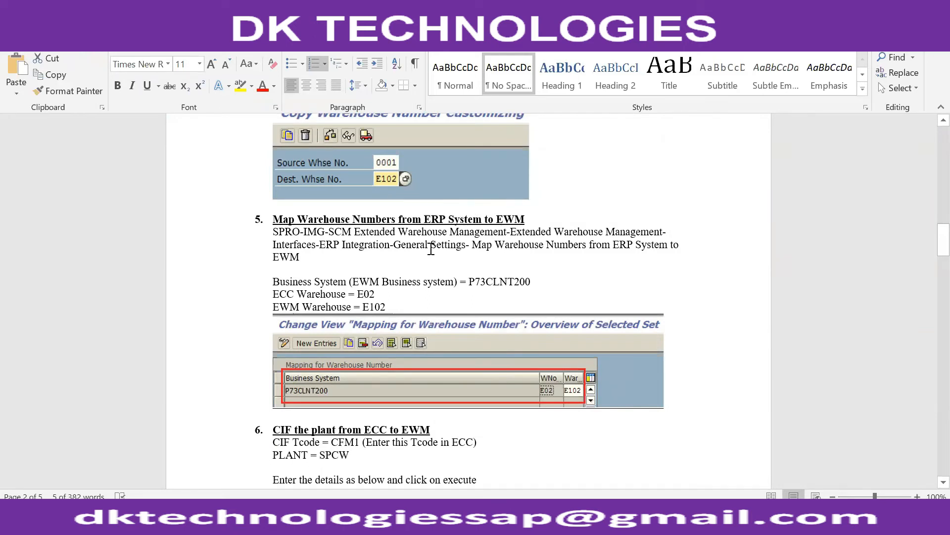
- Open EWM CLASS 1.docx from the EWM Configuration Documents folder and review it down to section 10 on assigning the EWM warehouse number
{"action": "key", "text": "alt+Tab"}
{"action": "key", "text": "alt+Tab"}
{"action": "key", "text": "alt+Tab"}
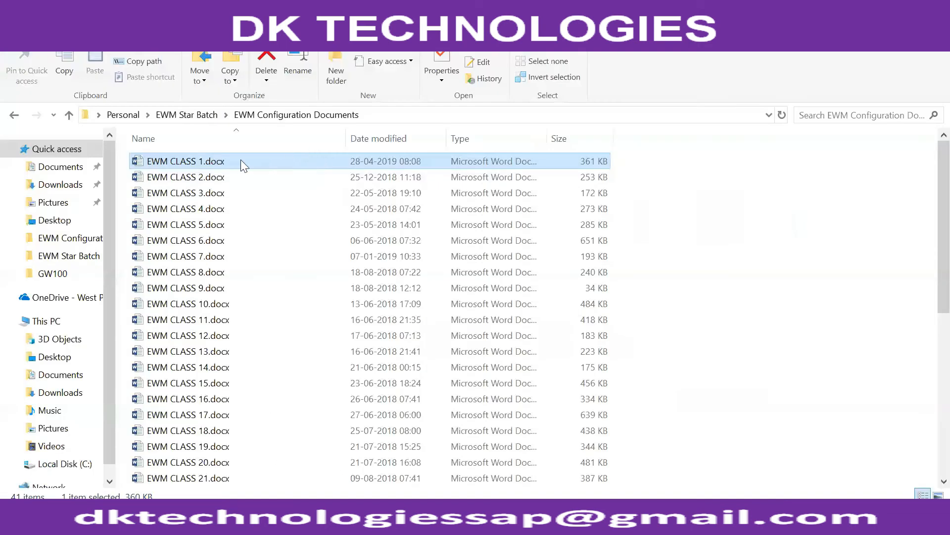
{"action": "double_click", "coordinate": [203, 160]}
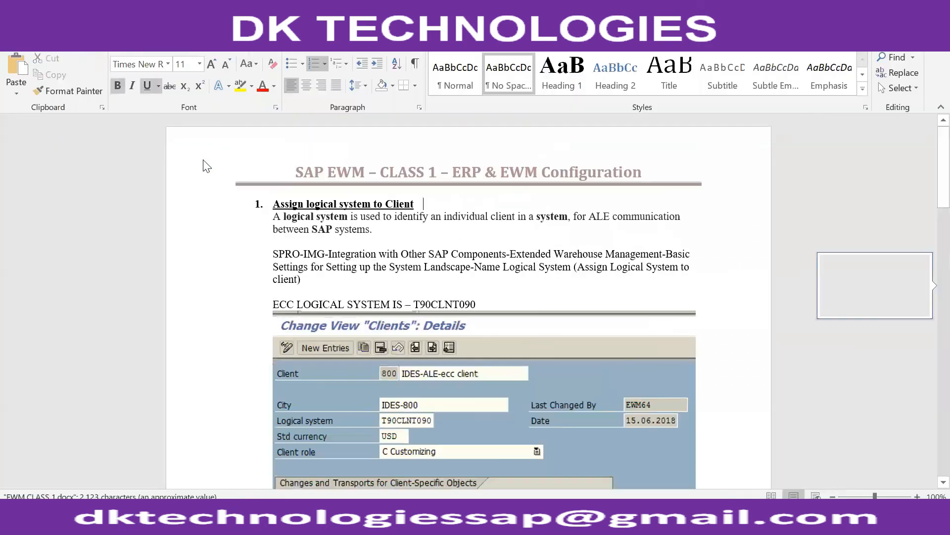
{"action": "scroll", "coordinate": [376, 342], "scroll_direction": "down", "scroll_amount": 20}
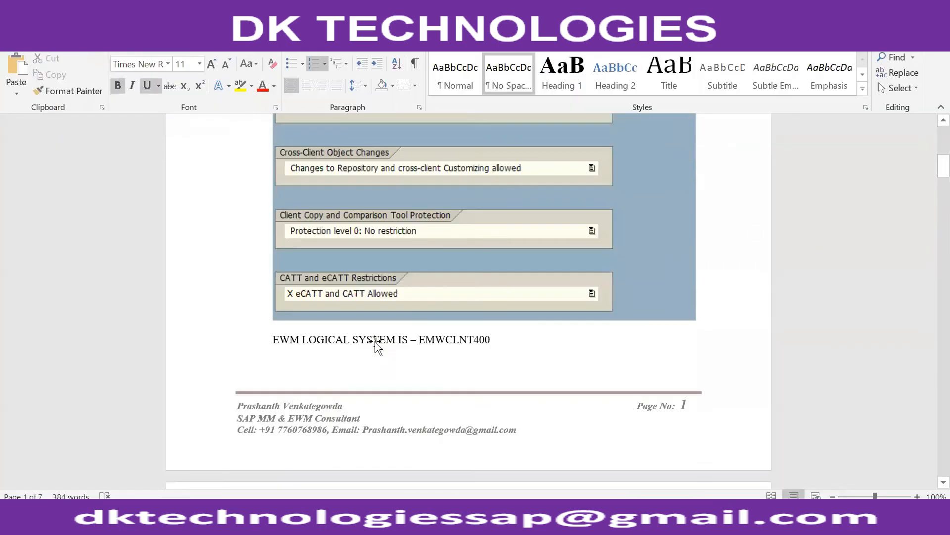
{"action": "scroll", "coordinate": [376, 342], "scroll_direction": "down", "scroll_amount": 18}
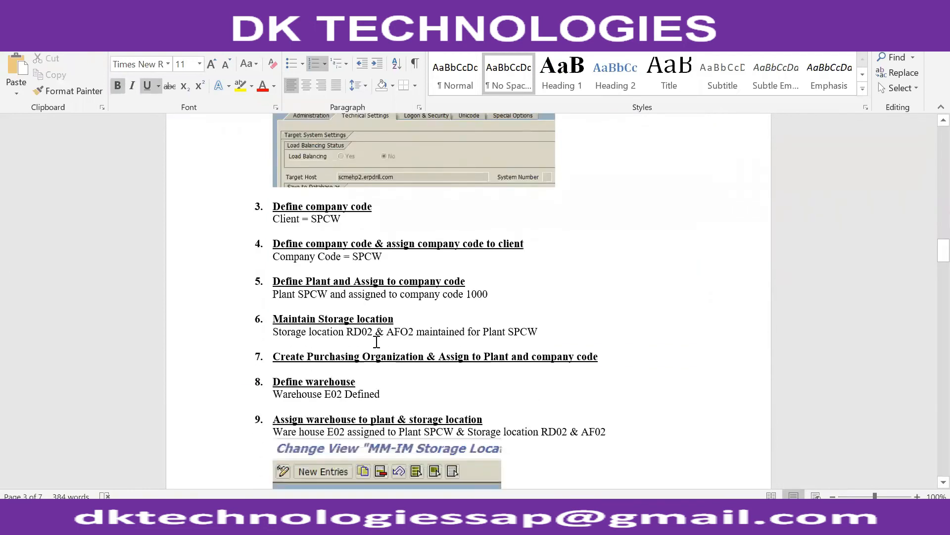
{"action": "scroll", "coordinate": [375, 341], "scroll_direction": "down", "scroll_amount": 15}
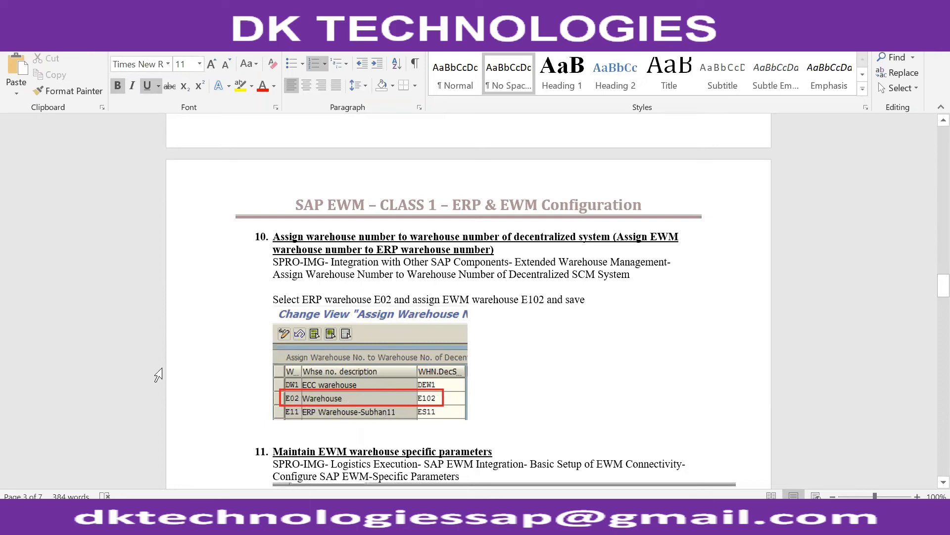
- Return to EWM CLASS 2, review section 5 on mapping ERP warehouse numbers to EWM, and switch to the SAP IMG
{"action": "key", "text": "alt+Tab"}
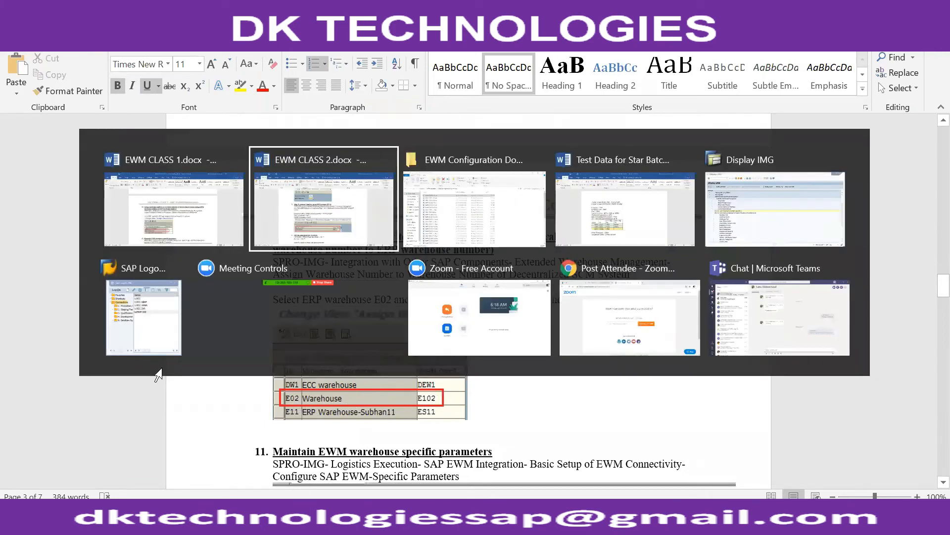
{"action": "key", "text": "alt+Tab"}
{"action": "key", "text": "alt+Tab"}
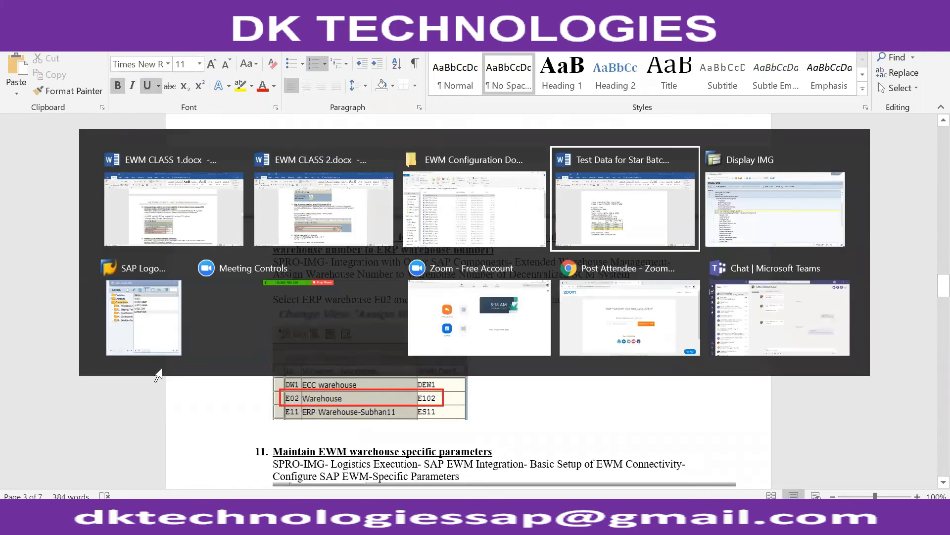
{"action": "key", "text": "alt+Tab"}
{"action": "key", "text": "alt+Tab"}
{"action": "key", "text": "alt+Tab"}
{"action": "key", "text": "alt+Tab"}
{"action": "key", "text": "alt+Tab"}
{"action": "key", "text": "alt+Tab"}
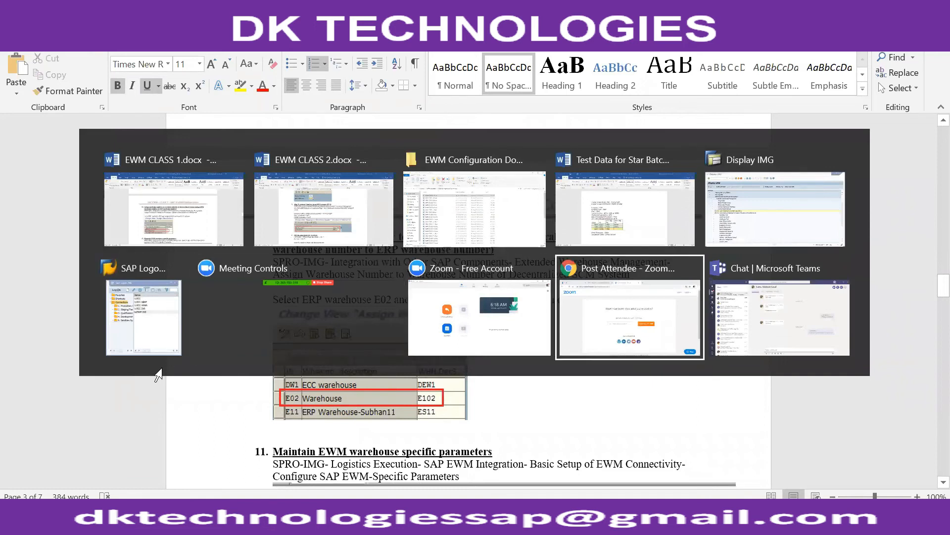
{"action": "key", "text": "alt+Tab"}
{"action": "key", "text": "alt+Tab"}
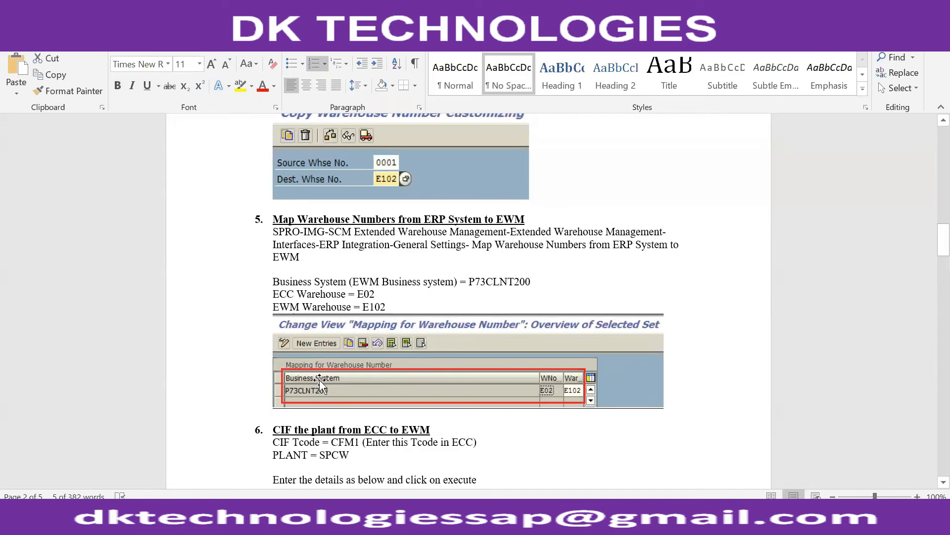
{"action": "key", "text": "alt+Tab"}
{"action": "key", "text": "alt+Tab"}
{"action": "key", "text": "alt+Tab"}
{"action": "key", "text": "alt+Tab"}
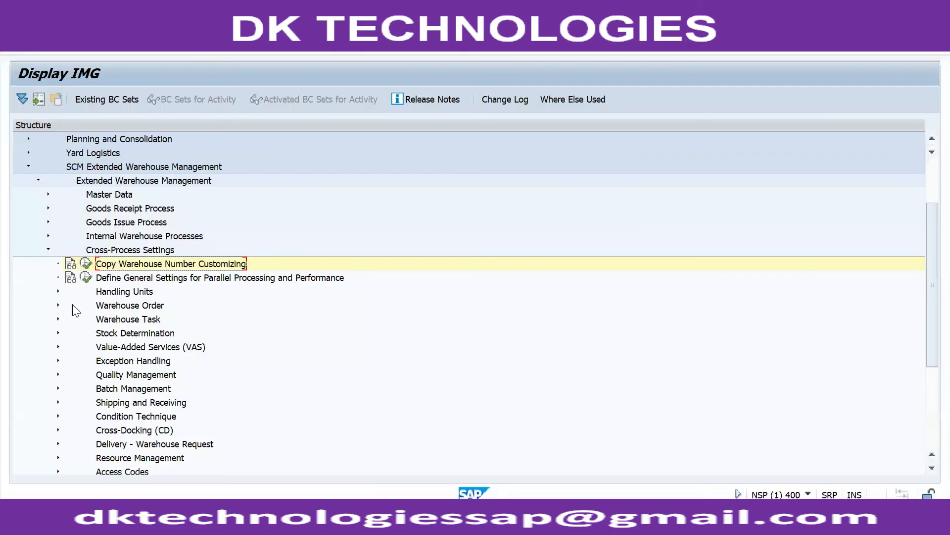
{"action": "key", "text": "alt+Tab"}
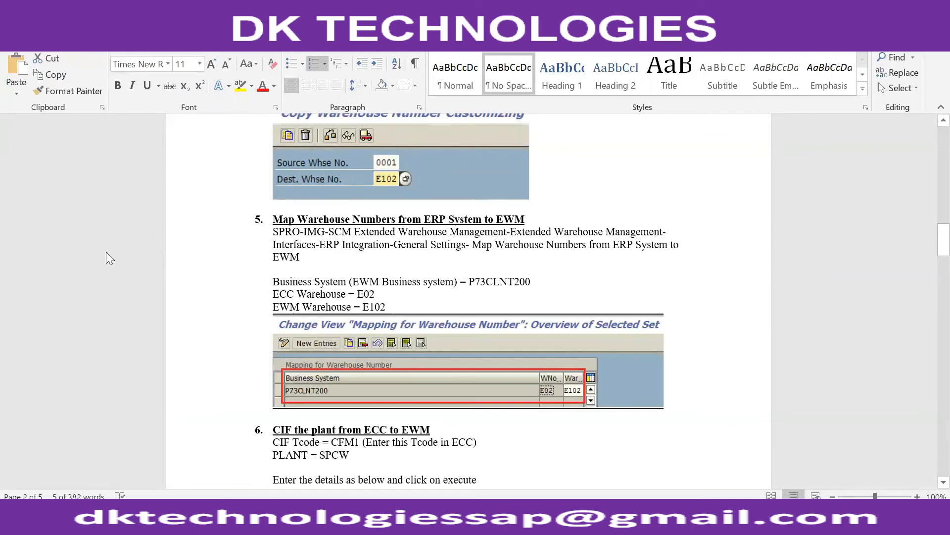
{"action": "key", "text": "alt+Tab"}
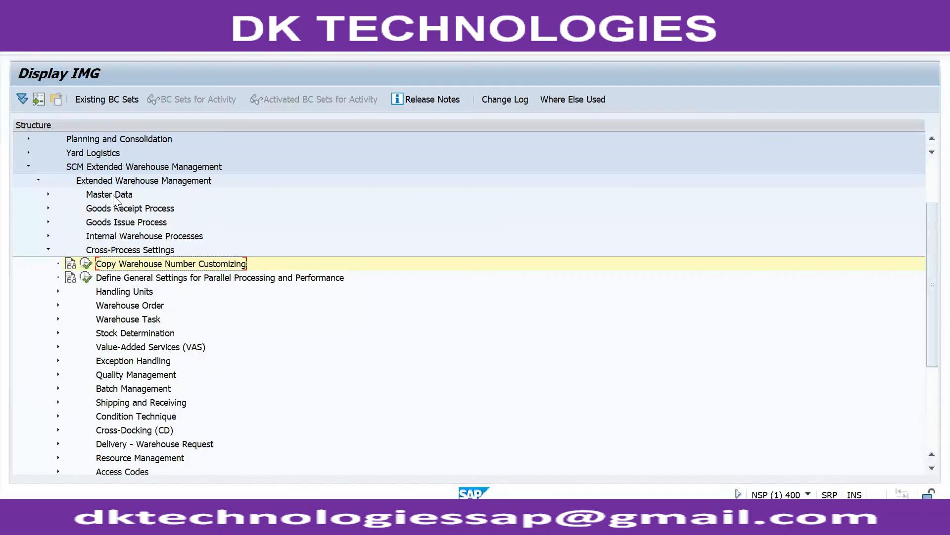
- Collapse Cross-Process Settings and expand Interfaces, ERP Integration and General Settings in the IMG, checking the path against section 5 of EWM CLASS 2
{"action": "left_click", "coordinate": [48, 252]}
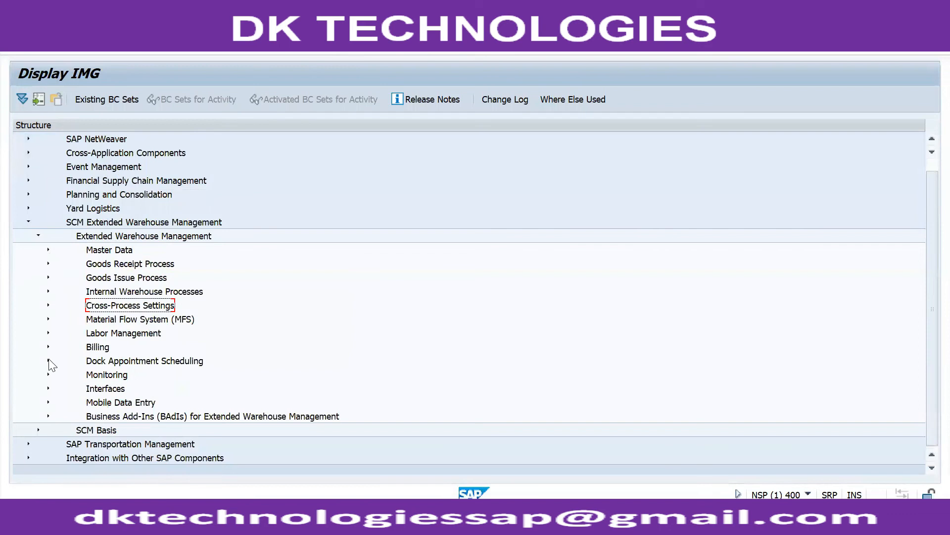
{"action": "left_click", "coordinate": [48, 389]}
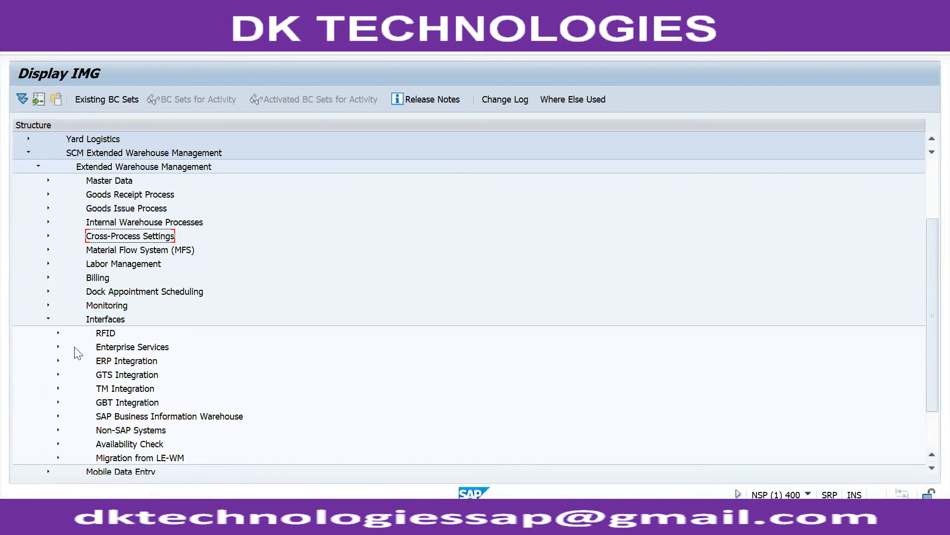
{"action": "key", "text": "alt+Tab"}
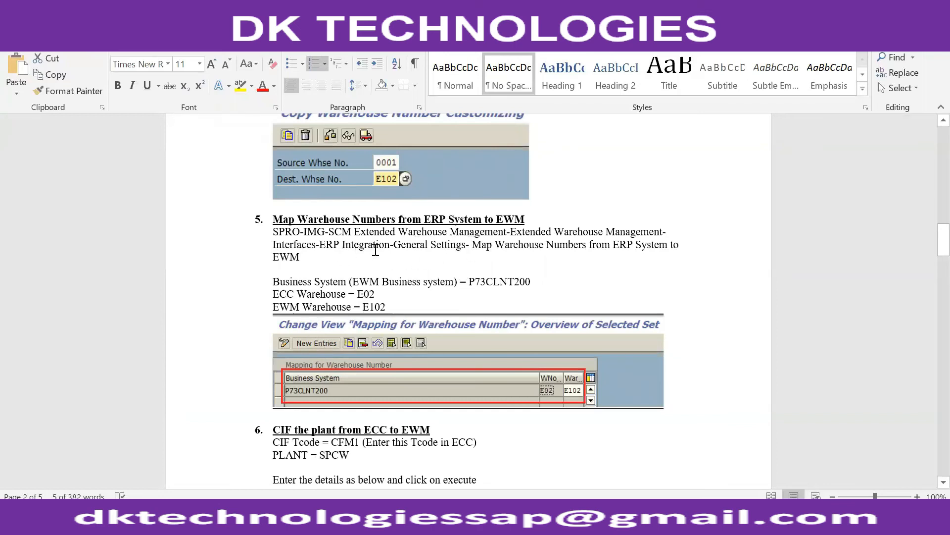
{"action": "key", "text": "alt+Tab"}
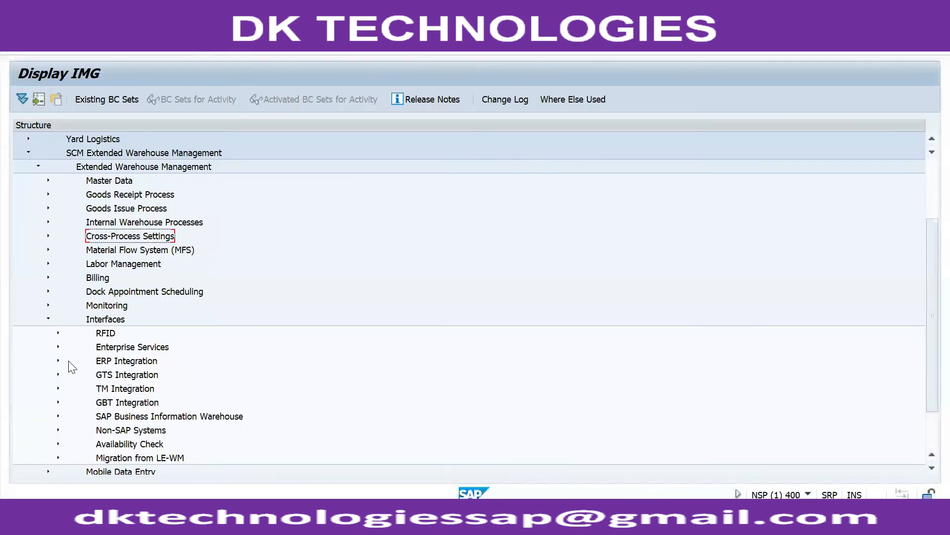
{"action": "left_click", "coordinate": [58, 361]}
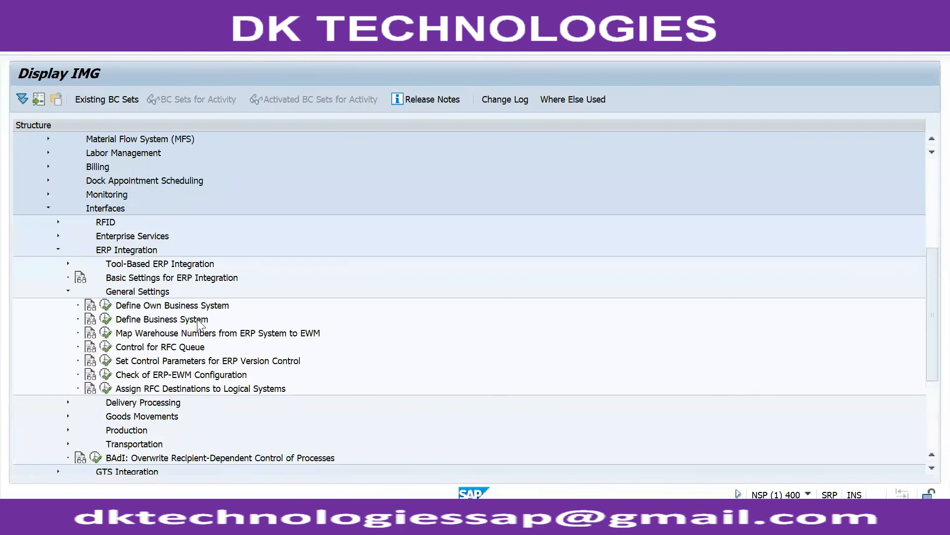
{"action": "key", "text": "alt+Tab"}
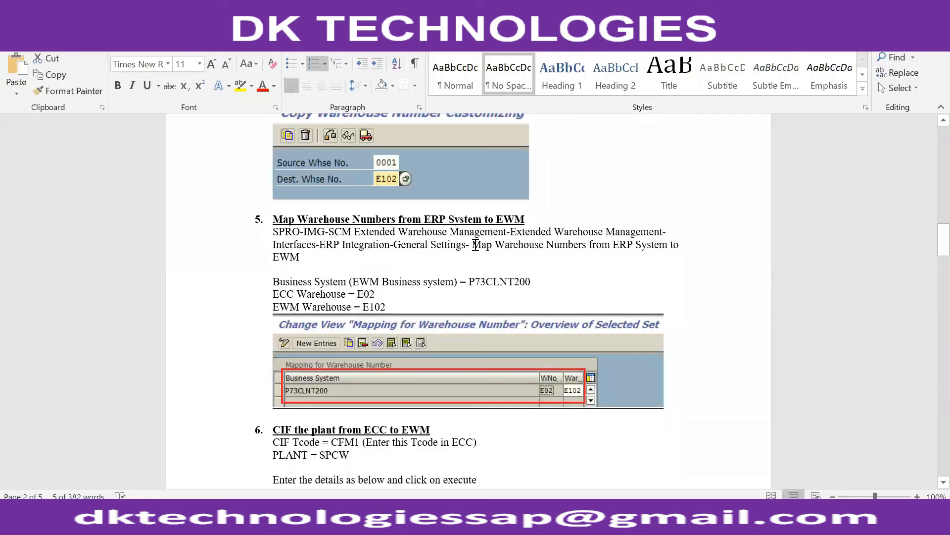
{"action": "key", "text": "alt+Tab"}
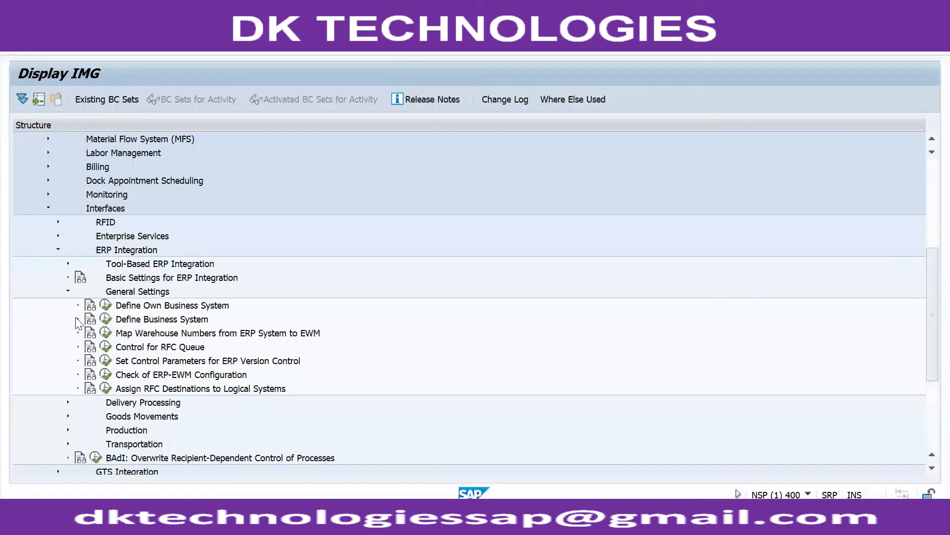
{"action": "left_click", "coordinate": [69, 292]}
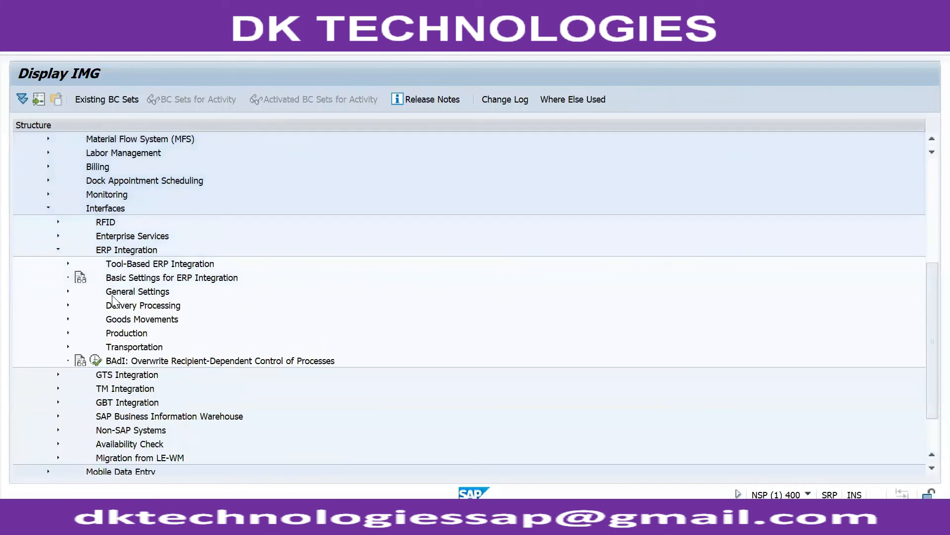
{"action": "left_click", "coordinate": [68, 292]}
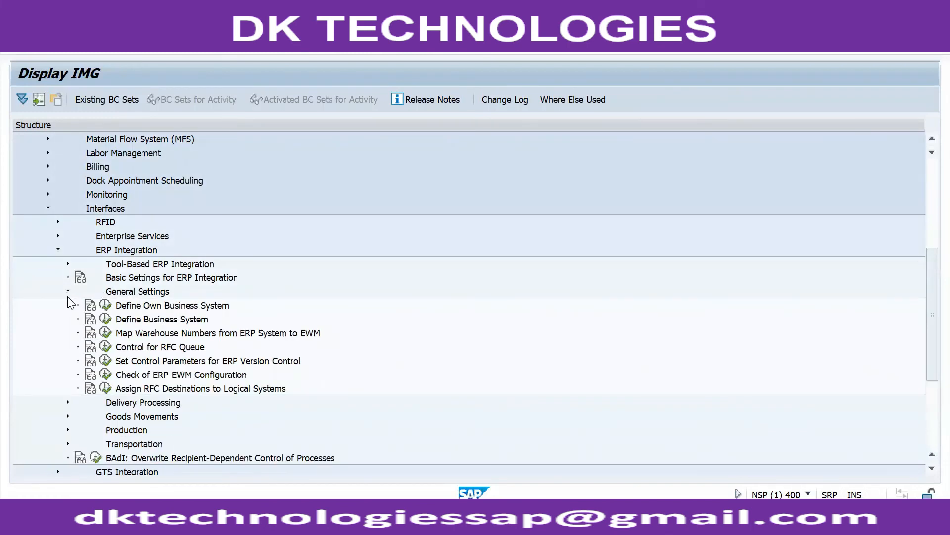
{"action": "key", "text": "alt+Tab"}
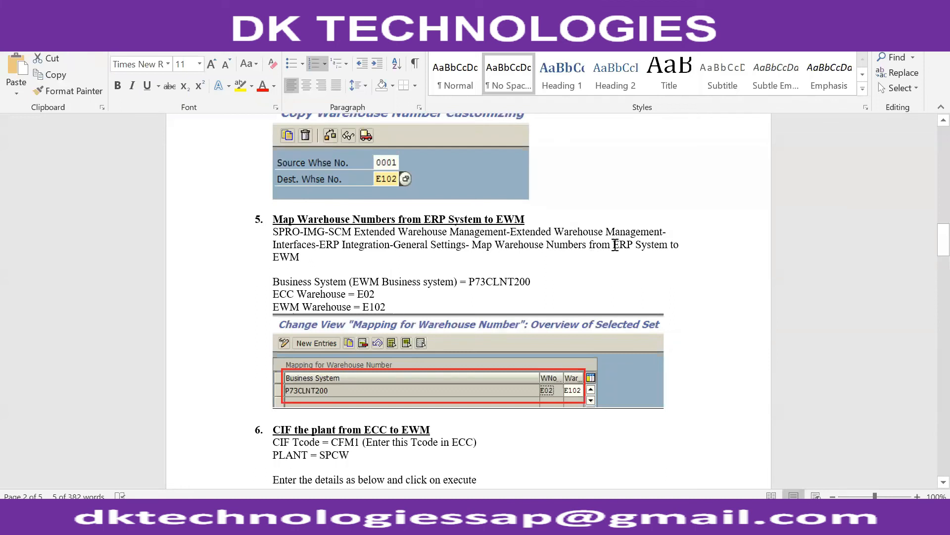
{"action": "key", "text": "alt+Tab"}
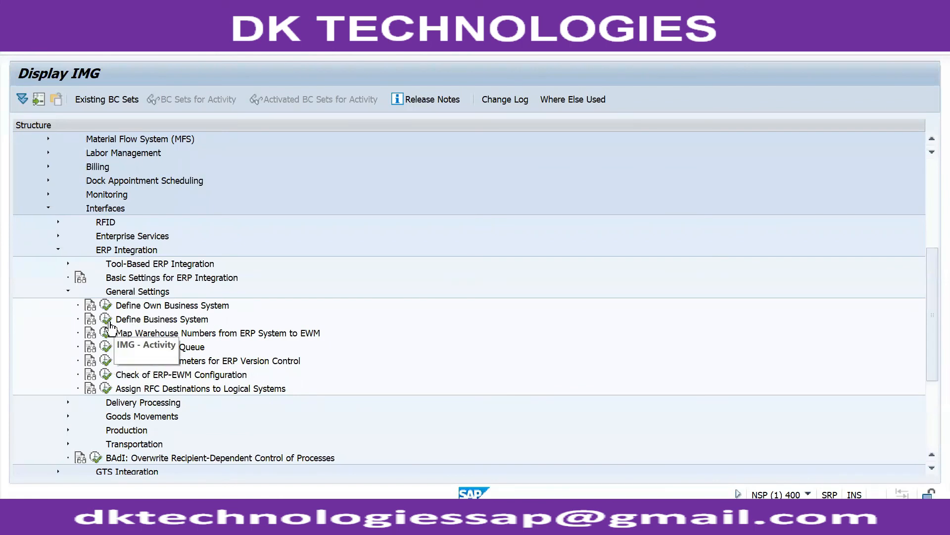
- View the Define Business System entries, leave them, and copy the business system name EWMCLNT400 from Define Own Business System
{"action": "left_click", "coordinate": [109, 321]}
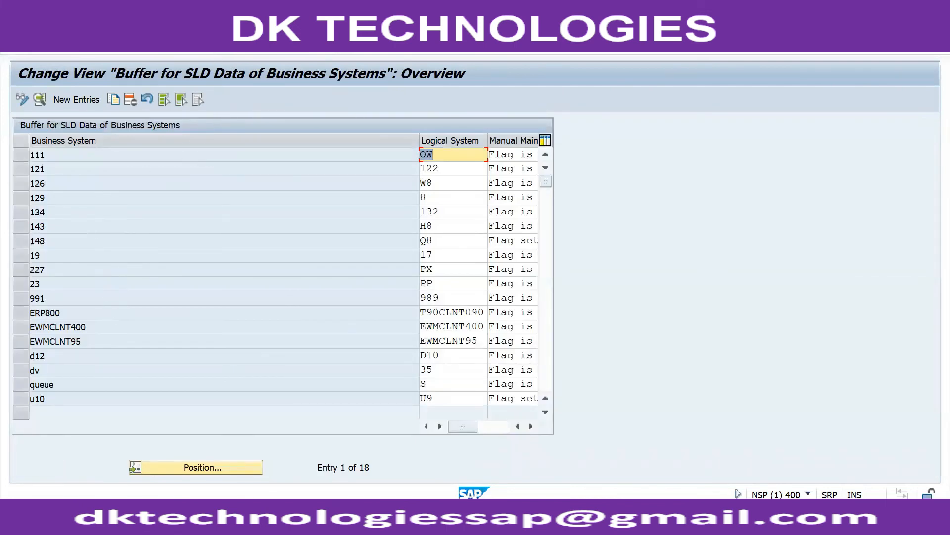
{"action": "left_click", "coordinate": [188, 44]}
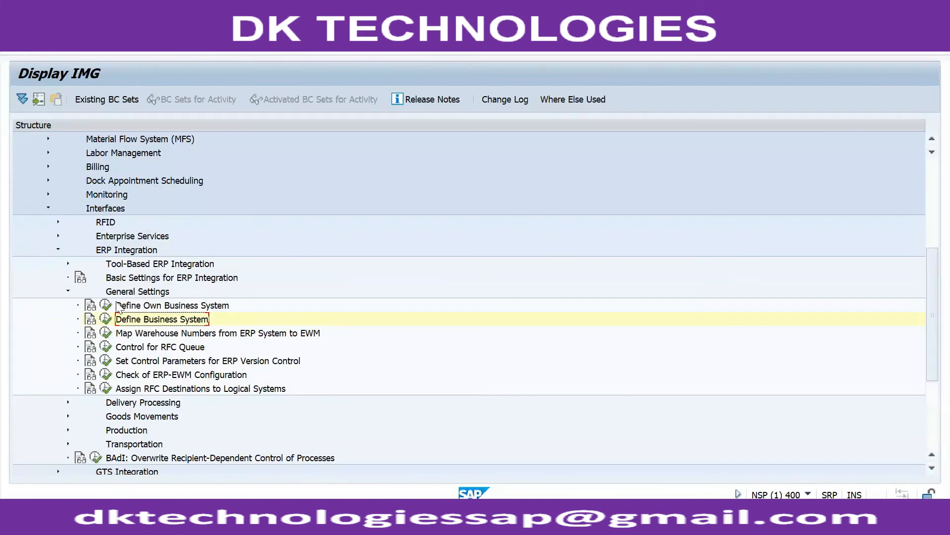
{"action": "left_click", "coordinate": [107, 307]}
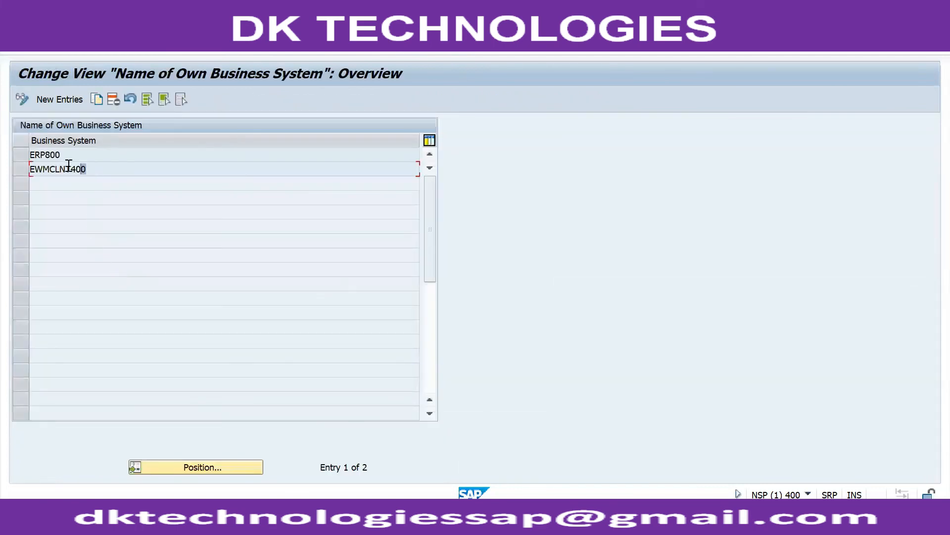
{"action": "left_click_drag", "start_coordinate": [86, 169], "coordinate": [21, 169]}
{"action": "key", "text": "ctrl+c"}
- Switch to the test data document and add the line "Business System = EWMCLNT400" below the distribution model, separated by a blank line
{"action": "key", "text": "alt+Tab"}
{"action": "key", "text": "alt+Tab"}
{"action": "key", "text": "alt+Tab"}
{"action": "key", "text": "alt+Tab"}
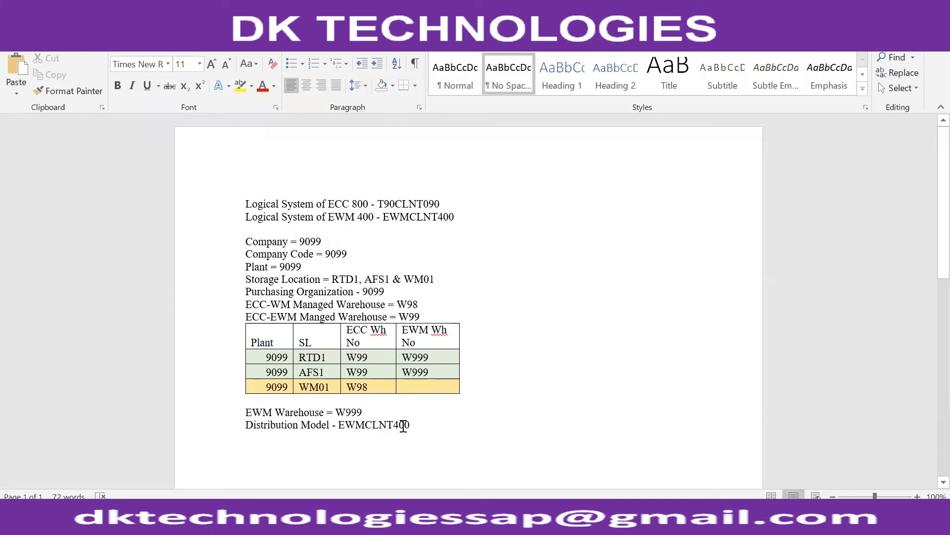
{"action": "left_click", "coordinate": [424, 424]}
{"action": "key", "text": "Return"}
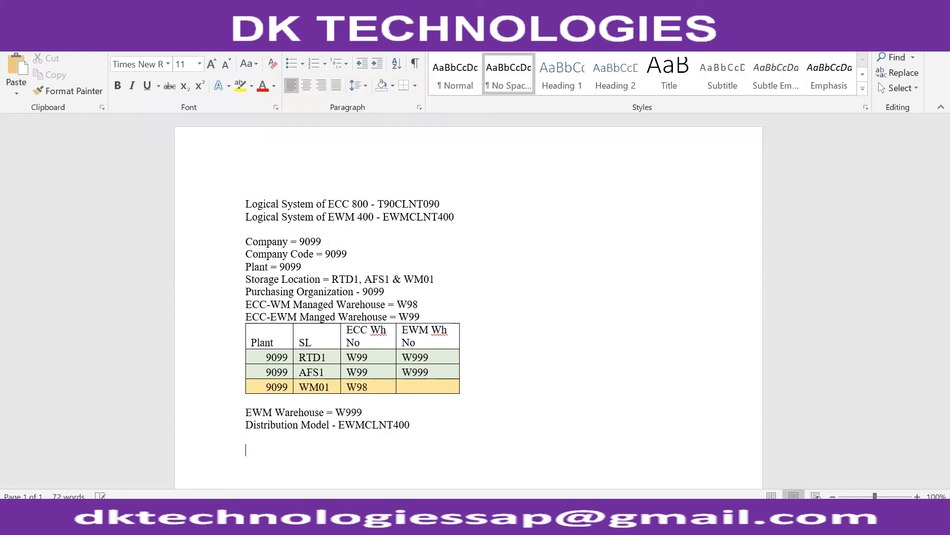
{"action": "key", "text": "Return"}
{"action": "type", "text": "Business System"}
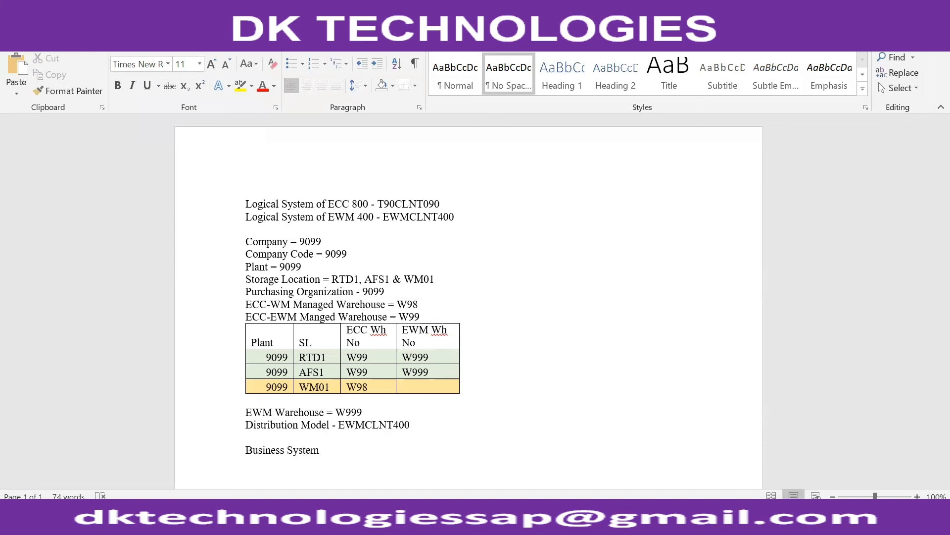
{"action": "type", "text": " ="}
{"action": "key", "text": "ctrl+v"}
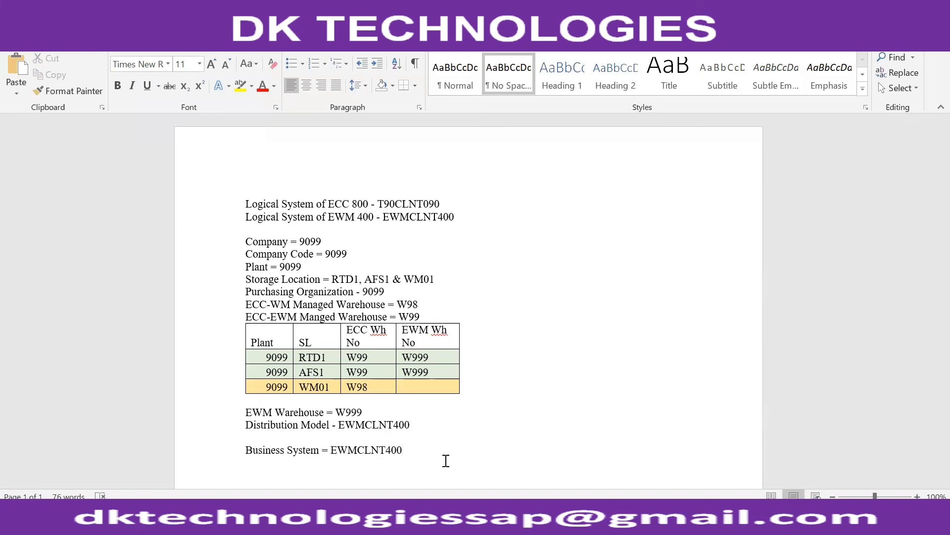
- Check the mapping values in section 5 of EWM CLASS 2 and leave the own business system overview for the IMG
{"action": "key", "text": "alt+Tab"}
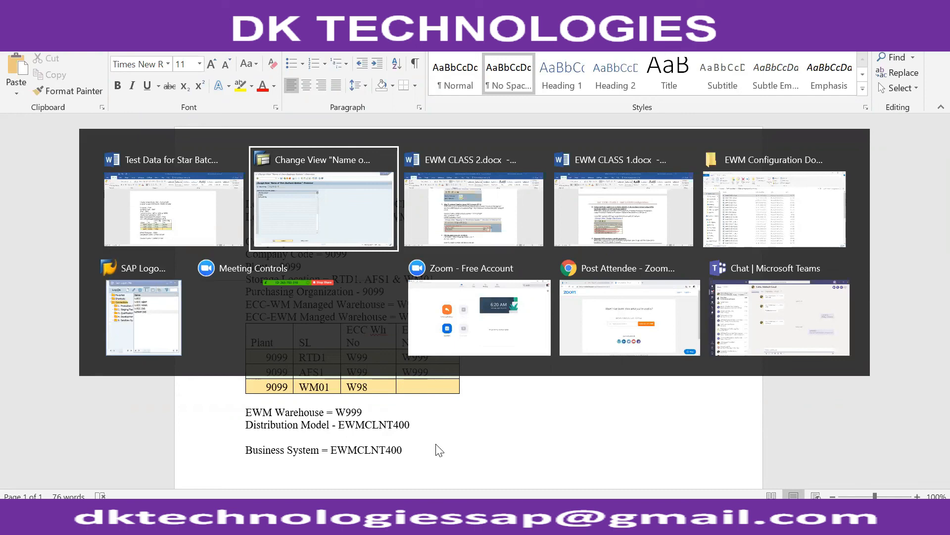
{"action": "key", "text": "Tab"}
{"action": "key", "text": "alt"}
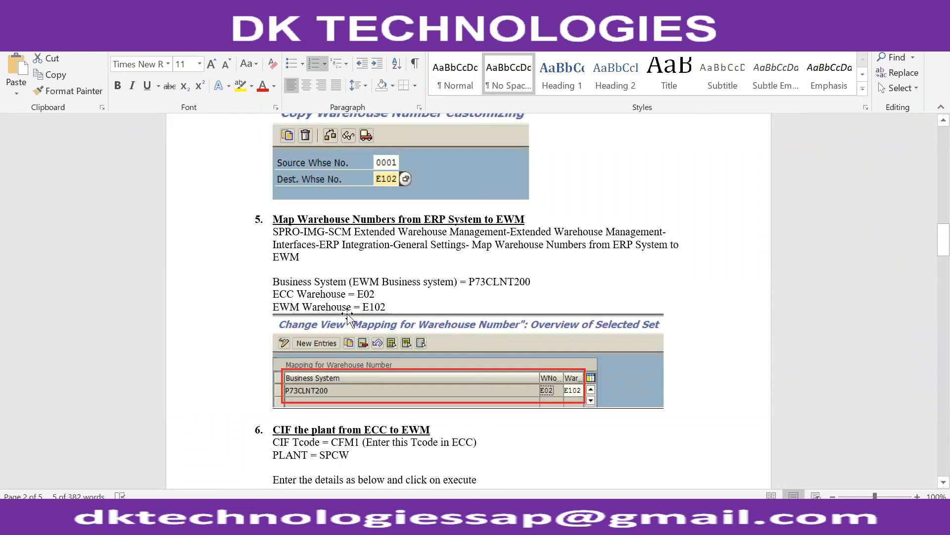
{"action": "key", "text": "alt+Tab"}
{"action": "key", "text": "alt+Tab"}
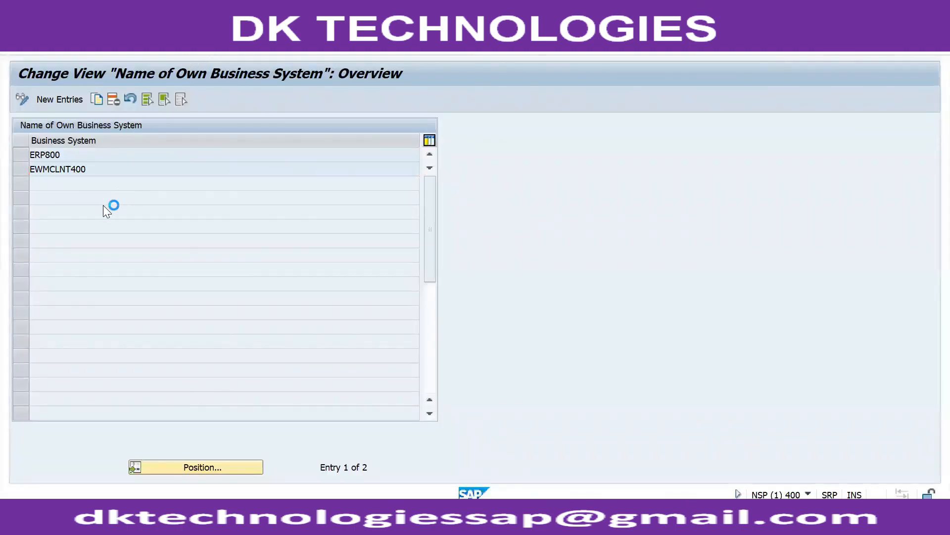
{"action": "key", "text": "alt+Tab"}
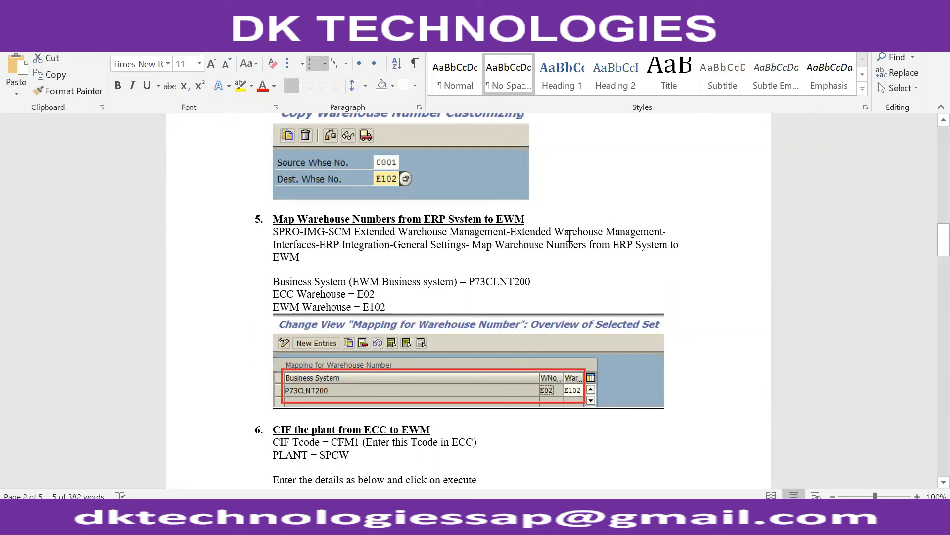
{"action": "key", "text": "alt+Tab"}
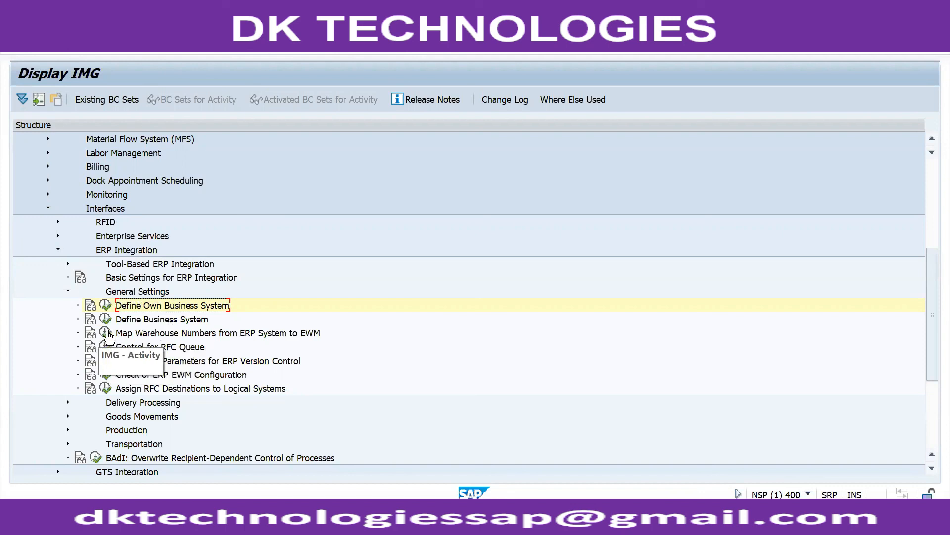
- Add a new entry in Map Warehouse Numbers from ERP System to EWM with business system EWMCLNT400, ERP warehouse W99 and EWM warehouse W999
{"action": "left_click", "coordinate": [275, 336]}
{"action": "left_click", "coordinate": [107, 334]}
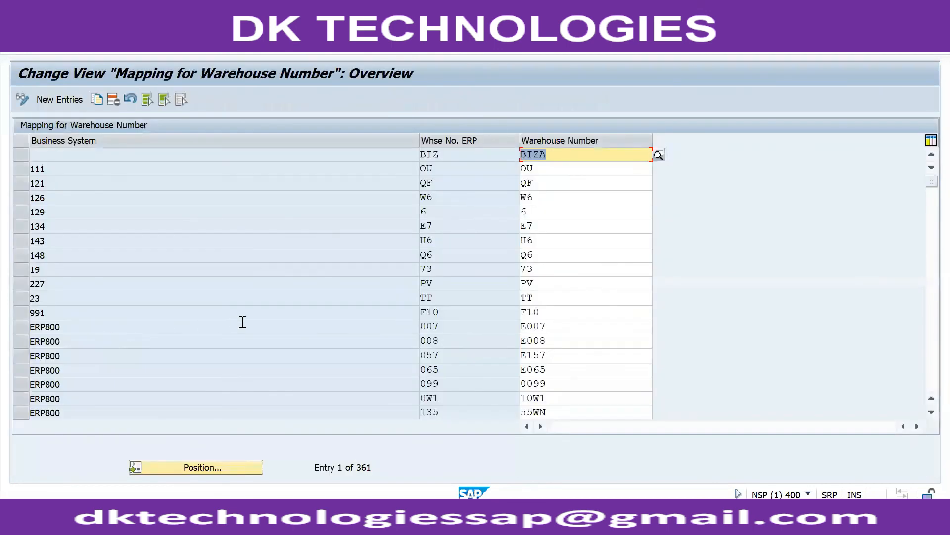
{"action": "left_click", "coordinate": [52, 98]}
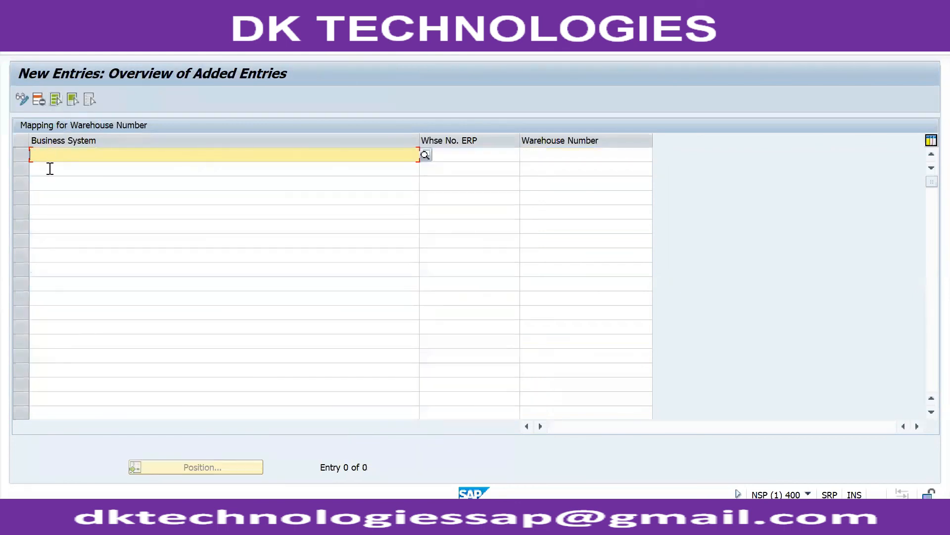
{"action": "type", "text": "EWMCLNT400"}
{"action": "left_click", "coordinate": [454, 149]}
{"action": "type", "text": "W"}
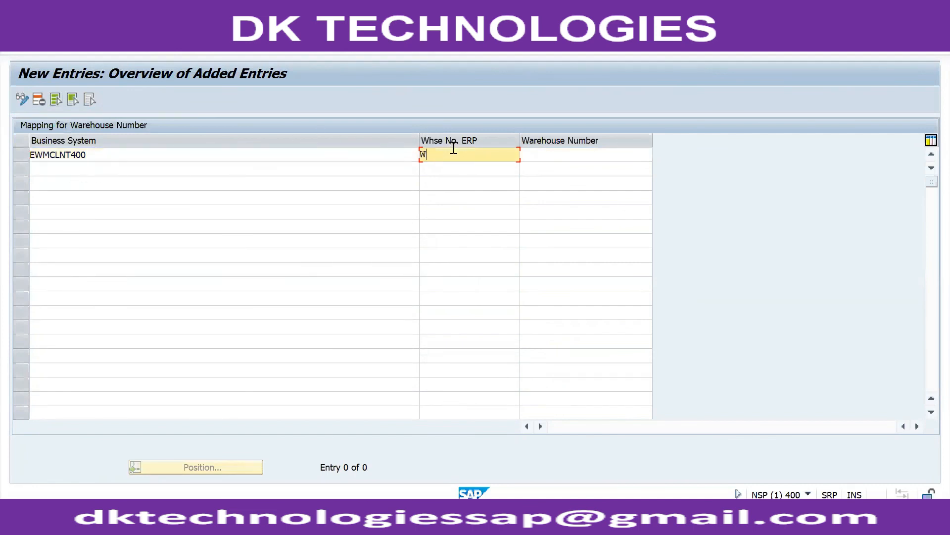
{"action": "type", "text": "99"}
{"action": "left_click", "coordinate": [540, 157]}
{"action": "type", "text": "W"}
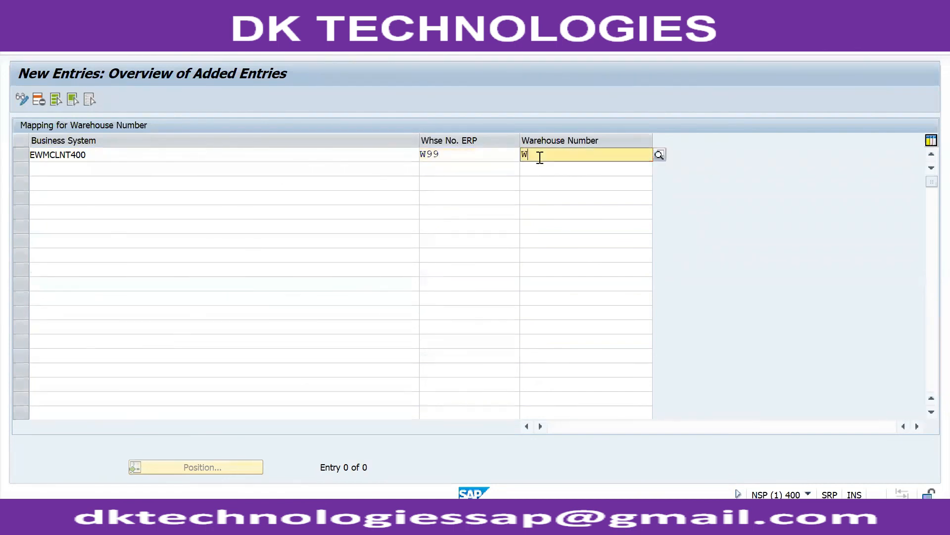
{"action": "type", "text": "999"}
{"action": "key", "text": "Return"}
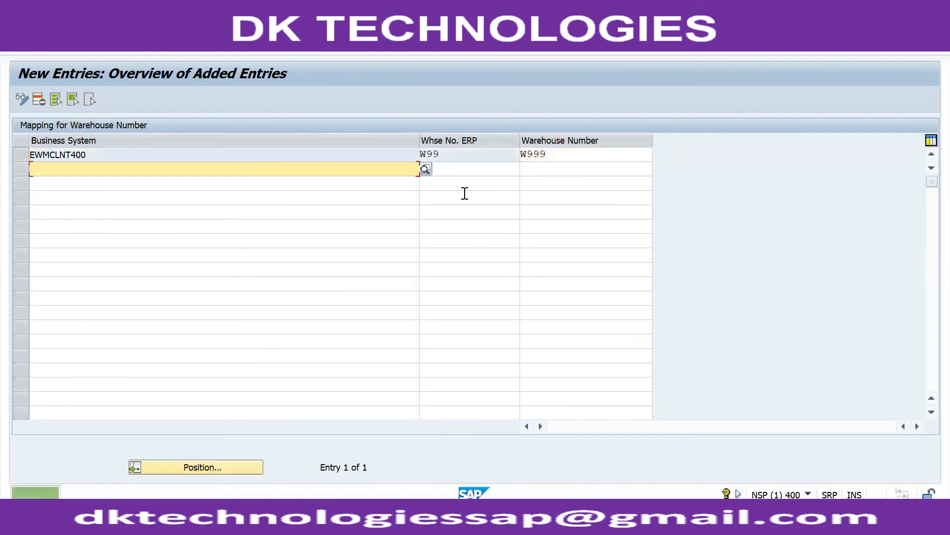